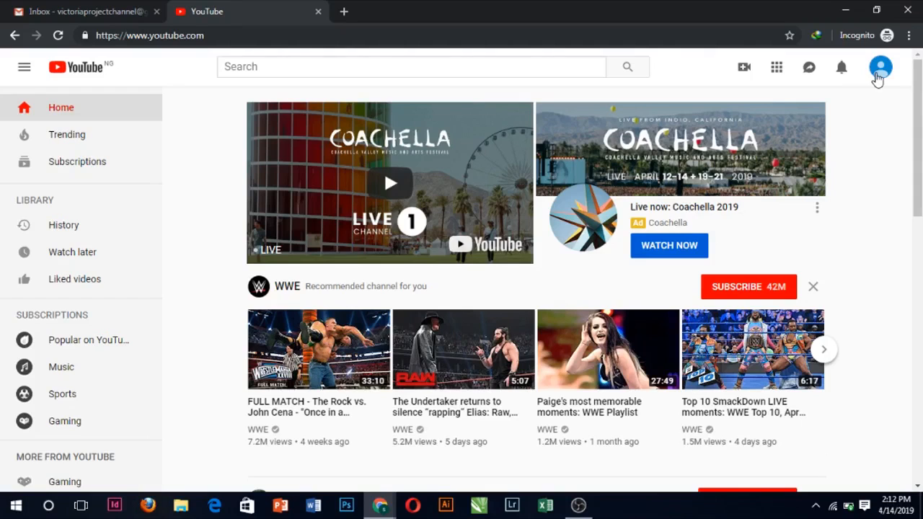
- Switch from the YouTube Studio beta dashboard to Creator Studio Classic, skipping the feedback prompt
click(877, 70)
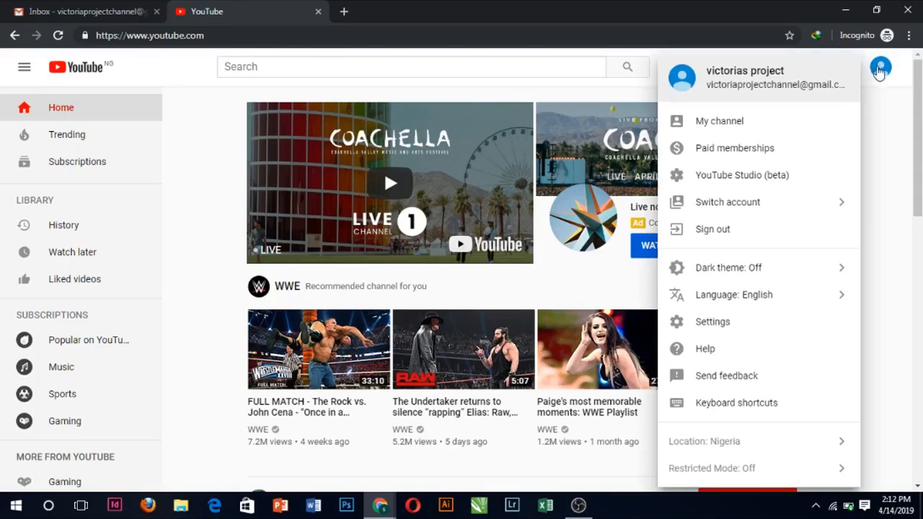
click(738, 180)
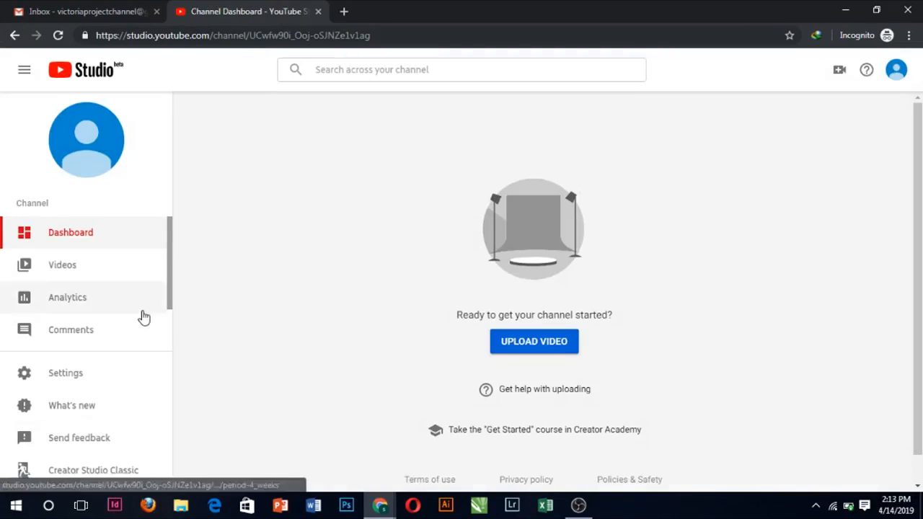
scroll(92, 341, down, 1)
click(91, 336)
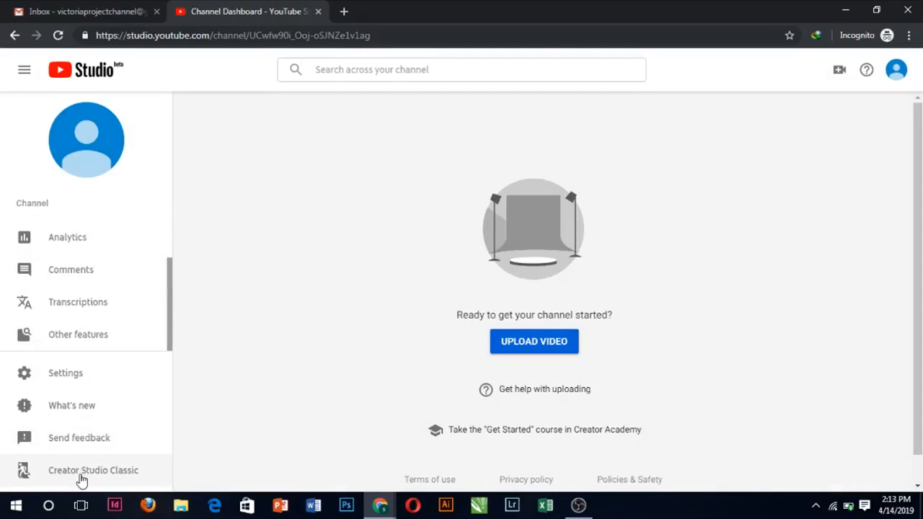
click(81, 476)
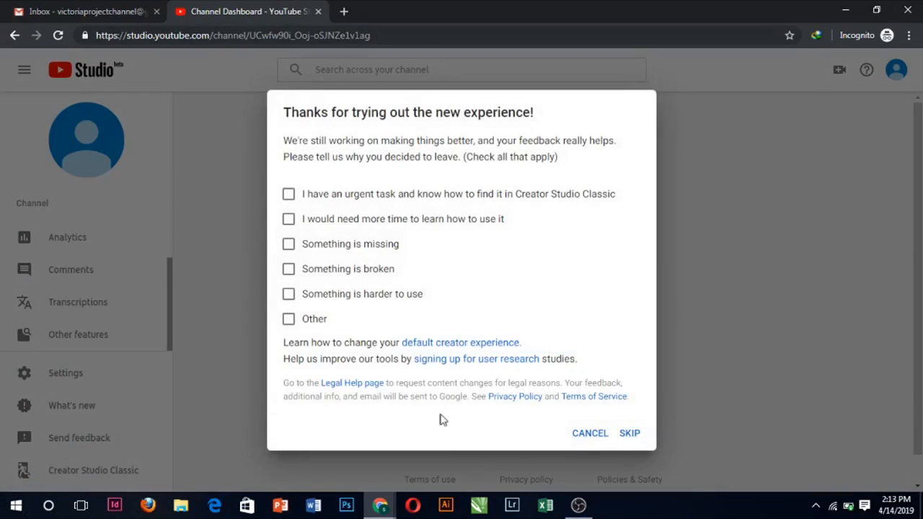
click(629, 433)
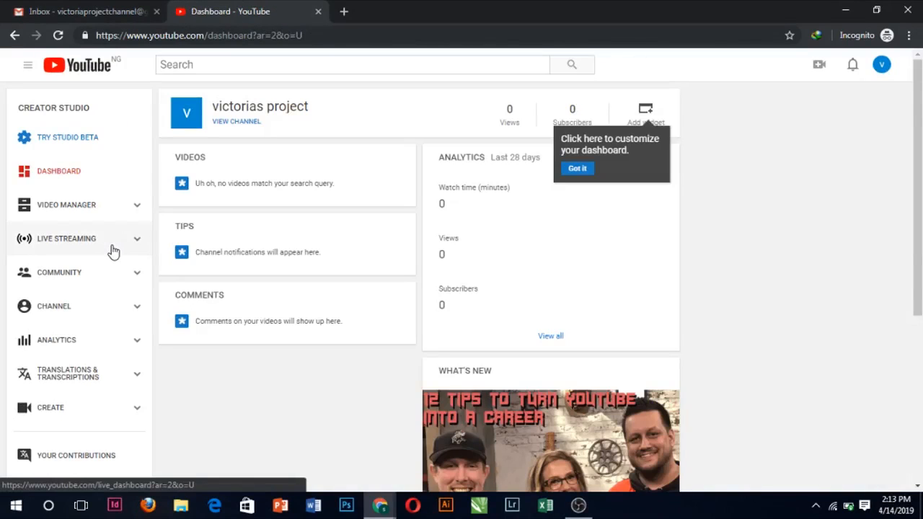
- Review the channel's Status and features page and begin account verification
click(55, 310)
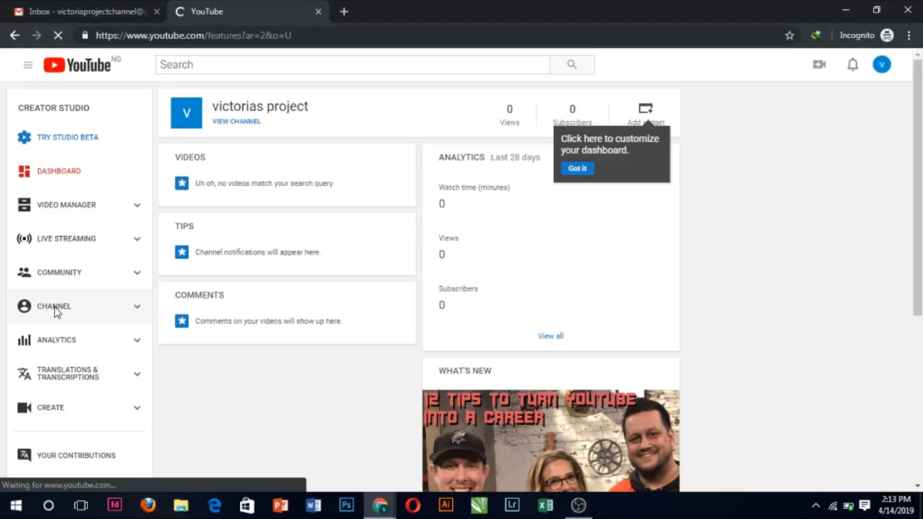
scroll(538, 322, down, 3)
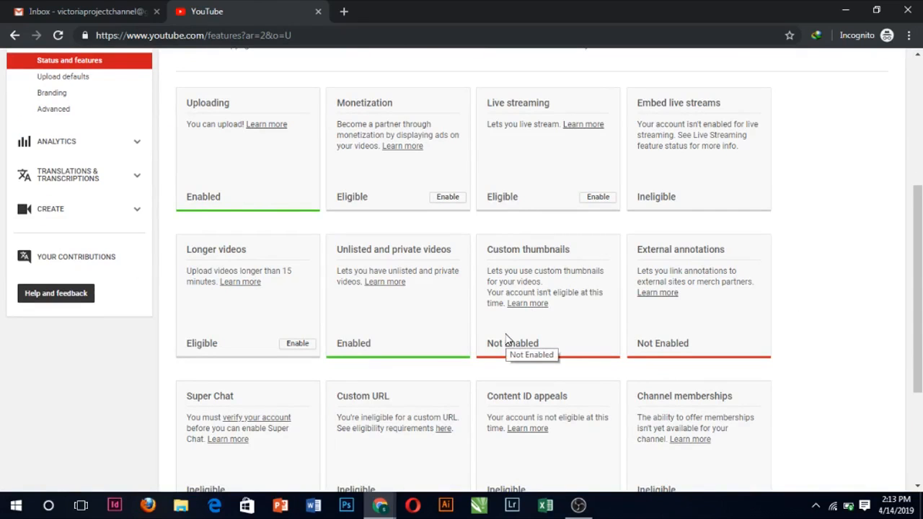
scroll(506, 338, up, 5)
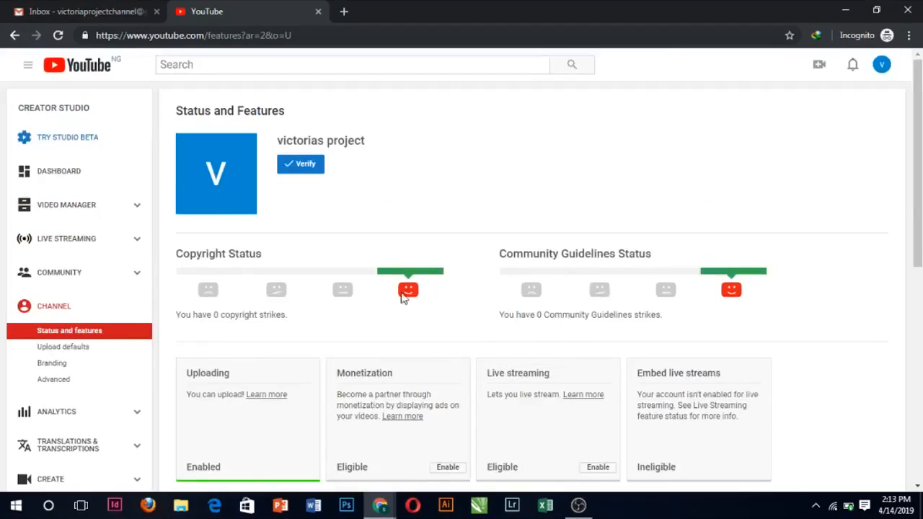
click(302, 167)
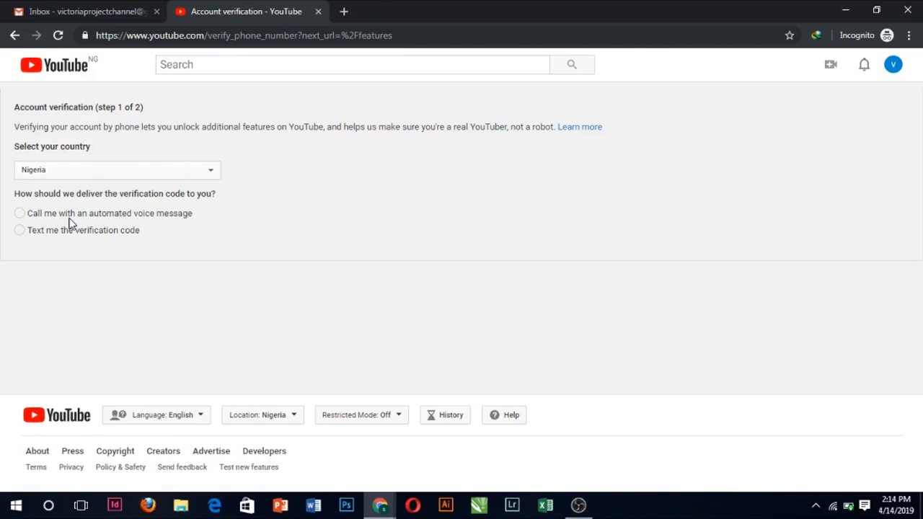
- Request the verification code by text to the phone number and enter the six-digit code received
click(21, 232)
click(70, 316)
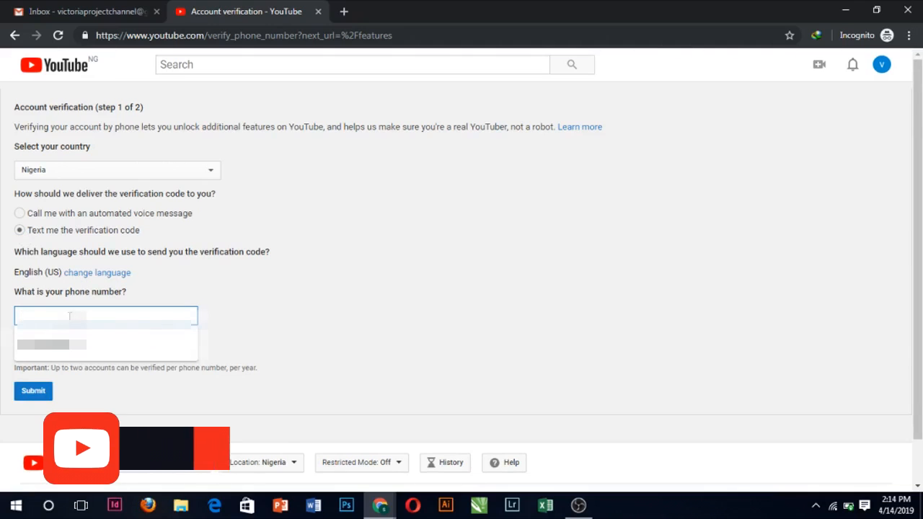
text(08030)
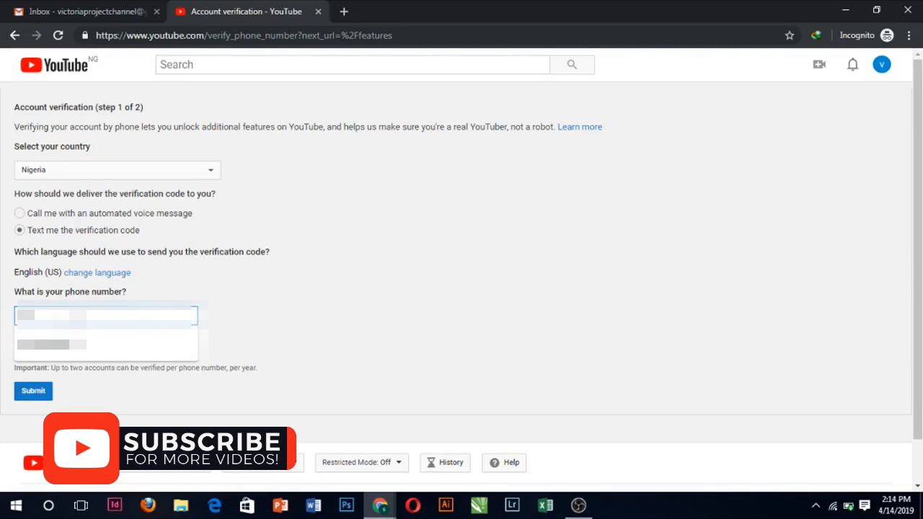
text(****)
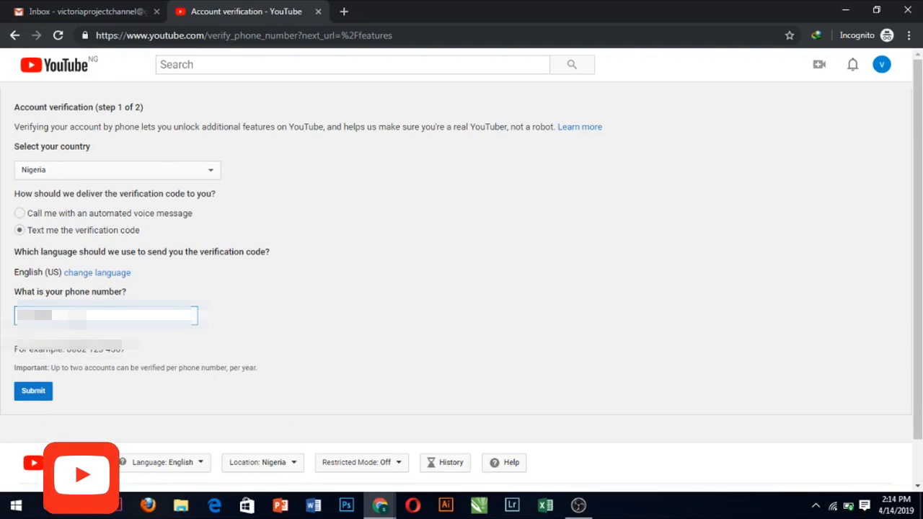
text(**)
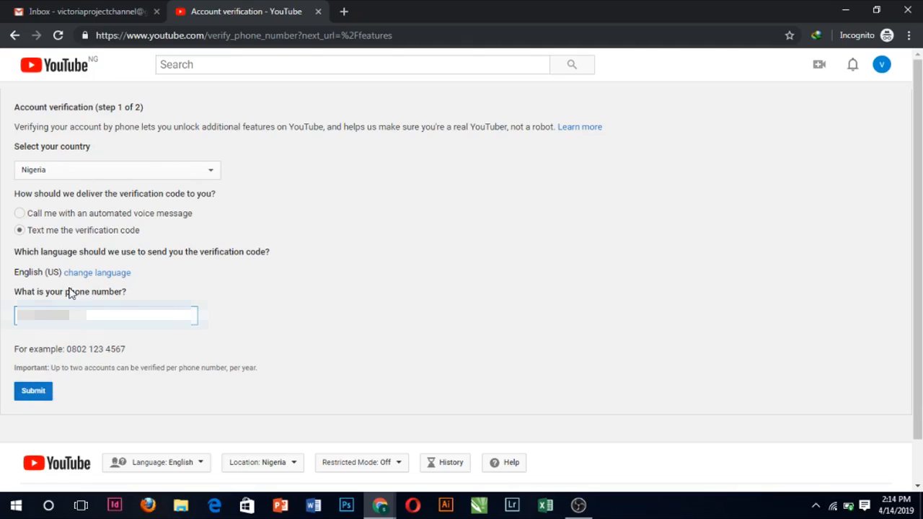
click(33, 391)
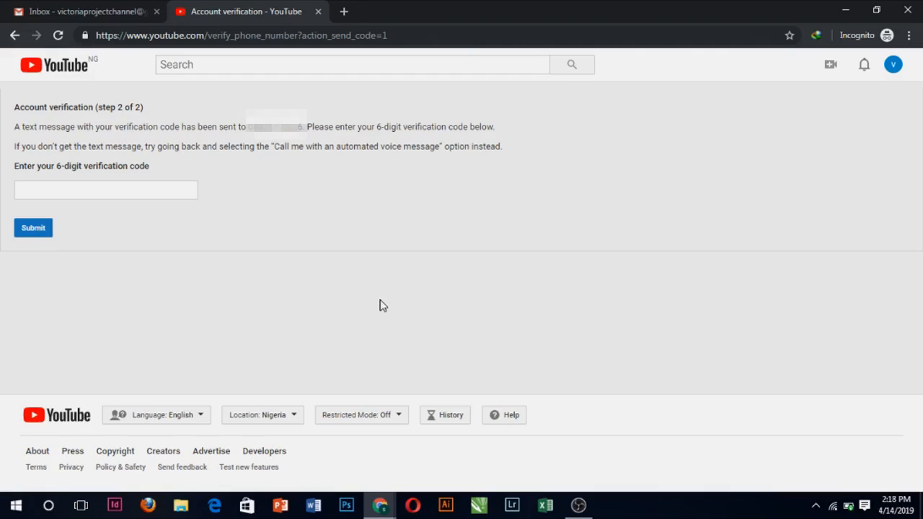
click(75, 186)
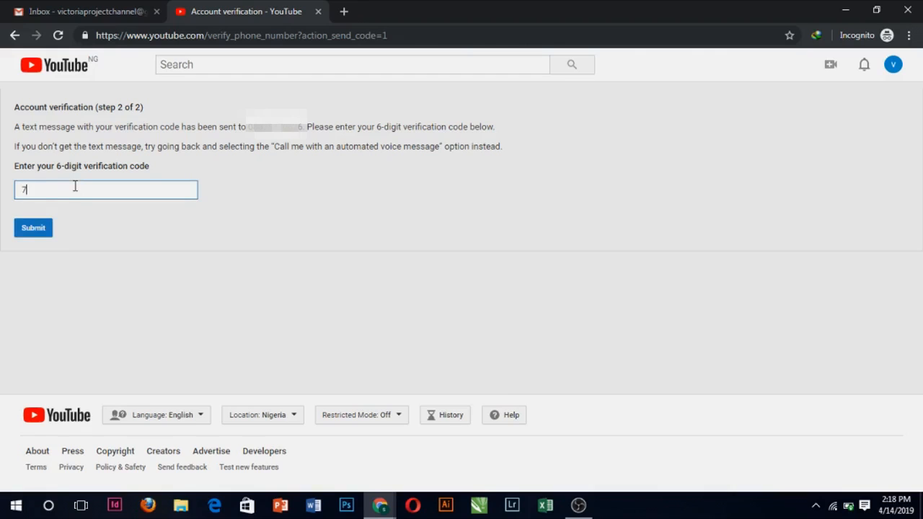
- Submit the code and confirm Custom thumbnails now shows Enabled on the features page
click(47, 238)
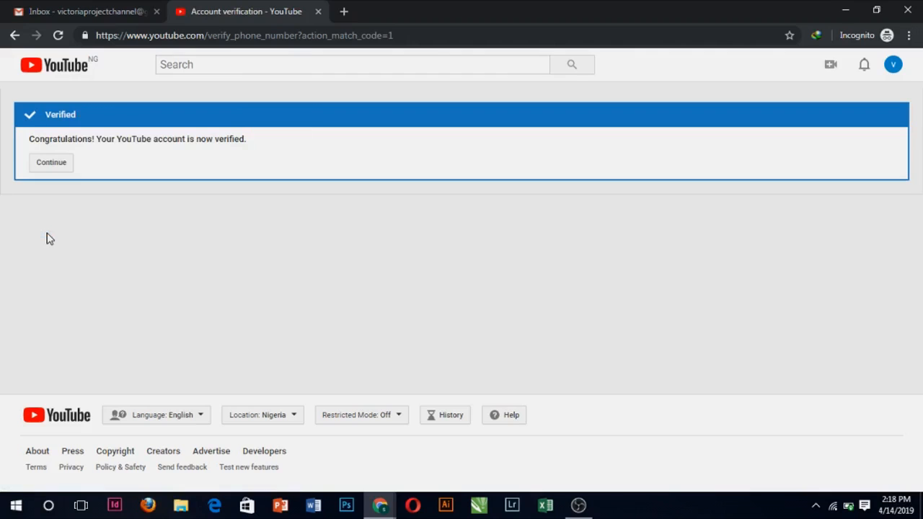
click(47, 172)
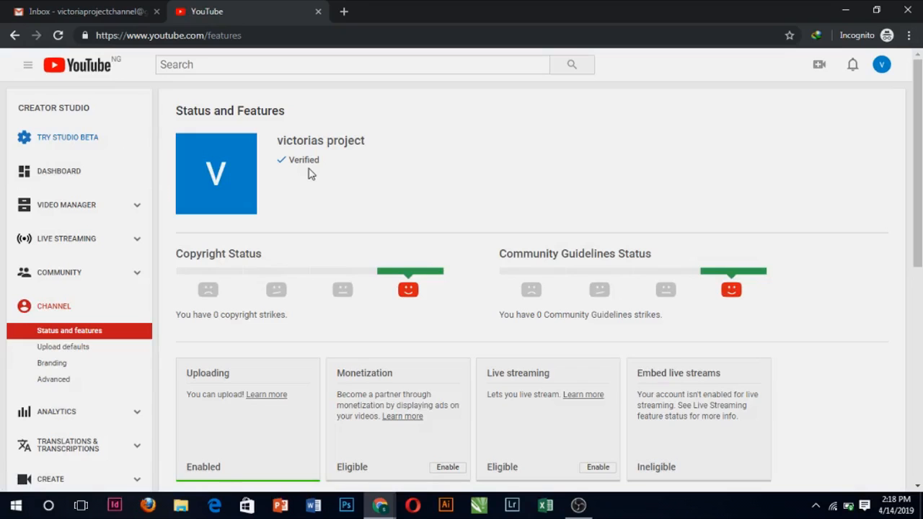
scroll(397, 206, down, 5)
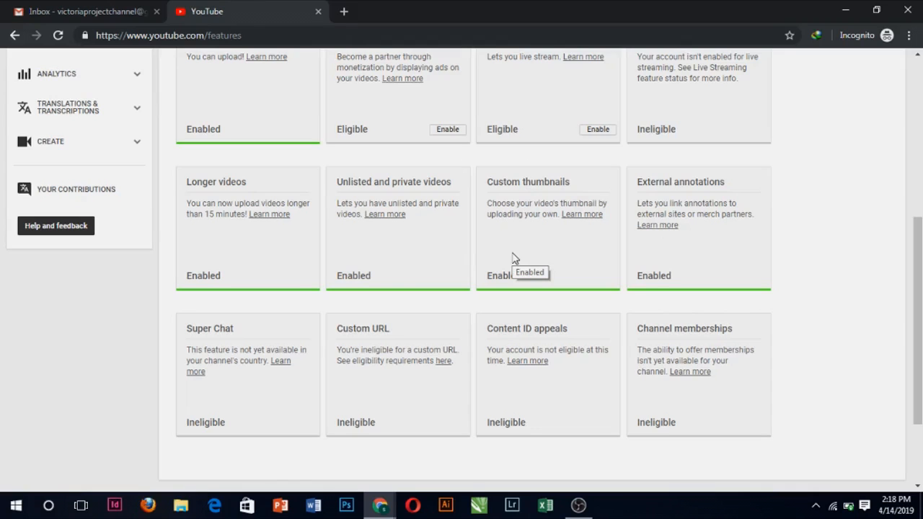
scroll(497, 269, up, 4)
scroll(473, 270, down, 4)
scroll(473, 270, up, 5)
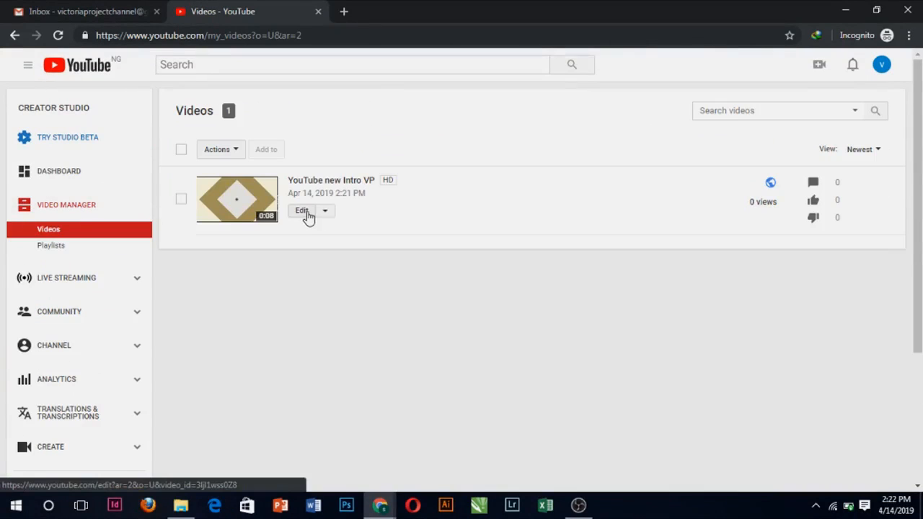
- Upload the custom PNG as the 'YouTube new Intro VP' thumbnail and save the changes
click(303, 211)
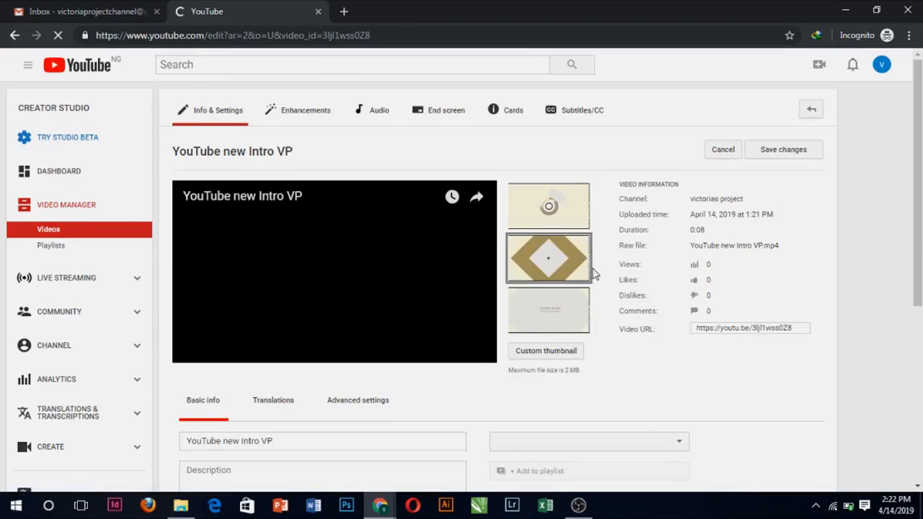
mouse_move(566, 226)
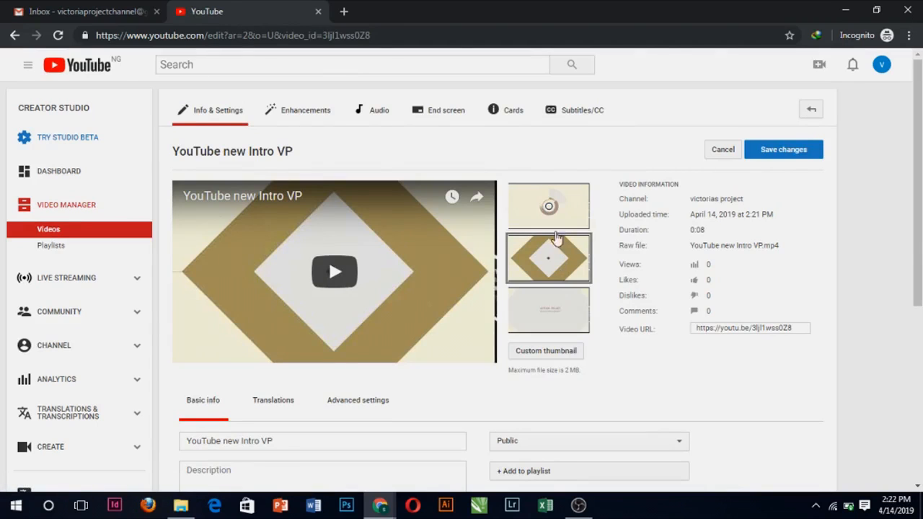
mouse_move(583, 307)
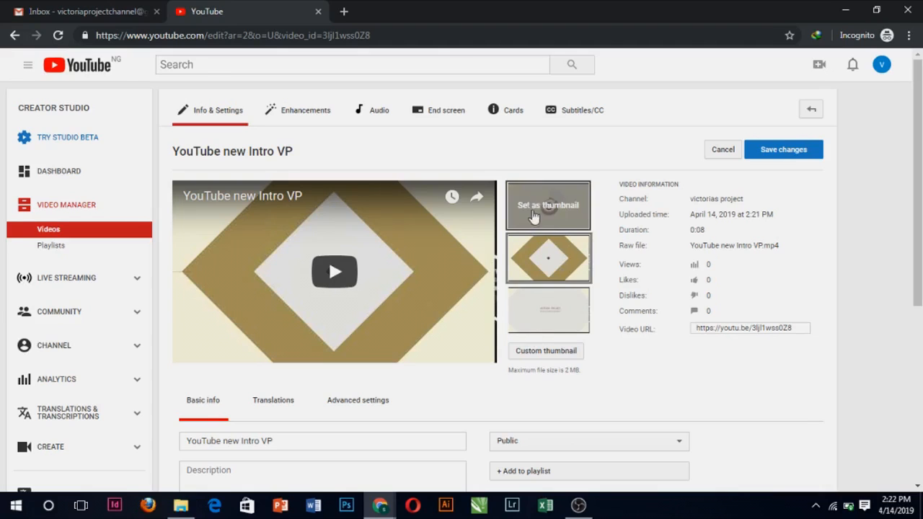
mouse_move(535, 324)
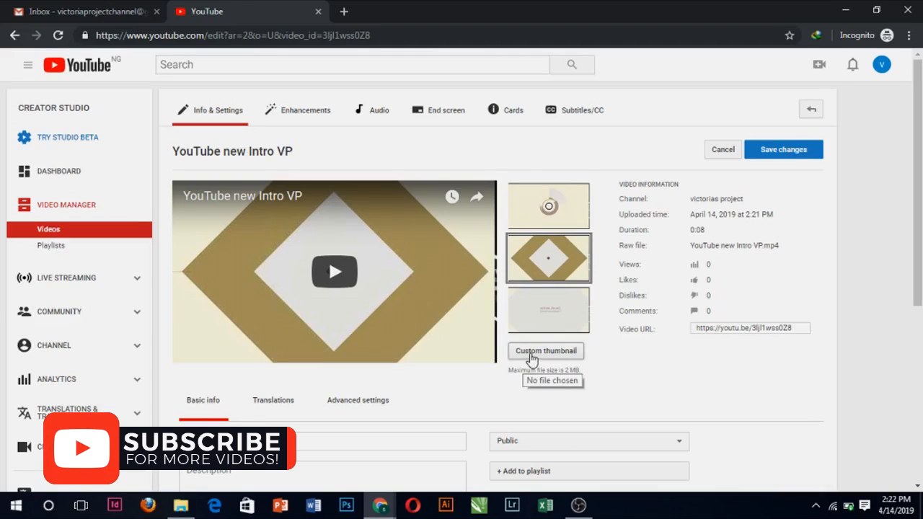
click(531, 351)
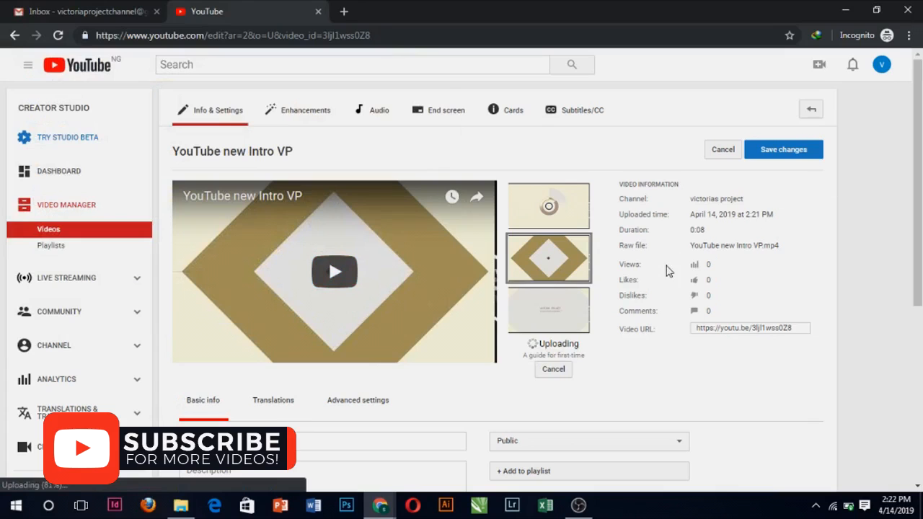
mouse_move(579, 301)
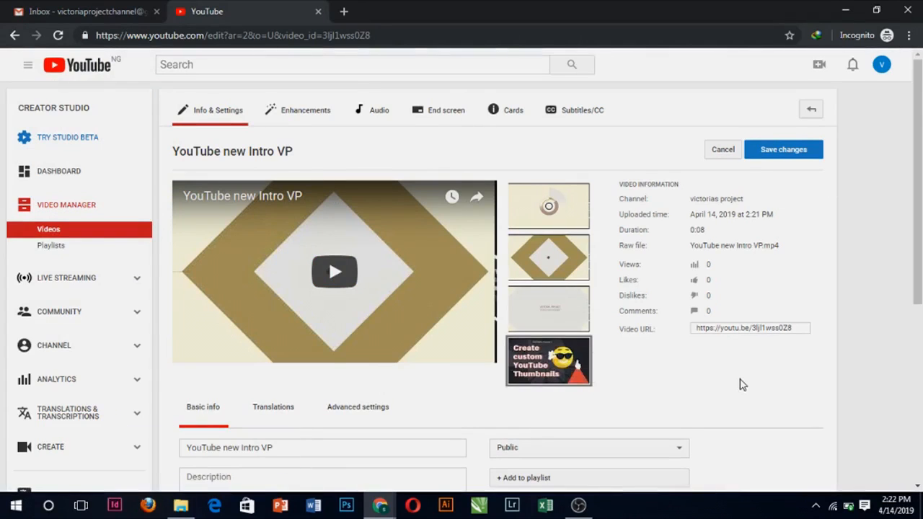
click(779, 156)
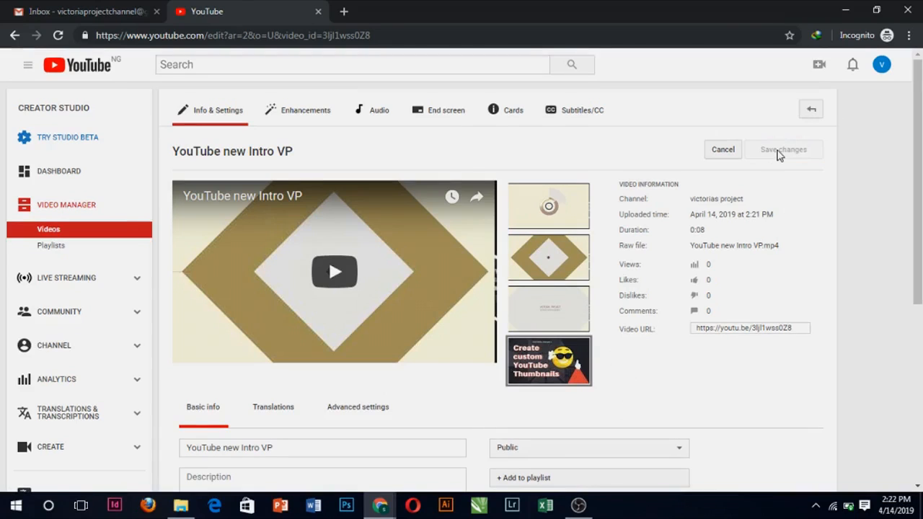
mouse_move(557, 381)
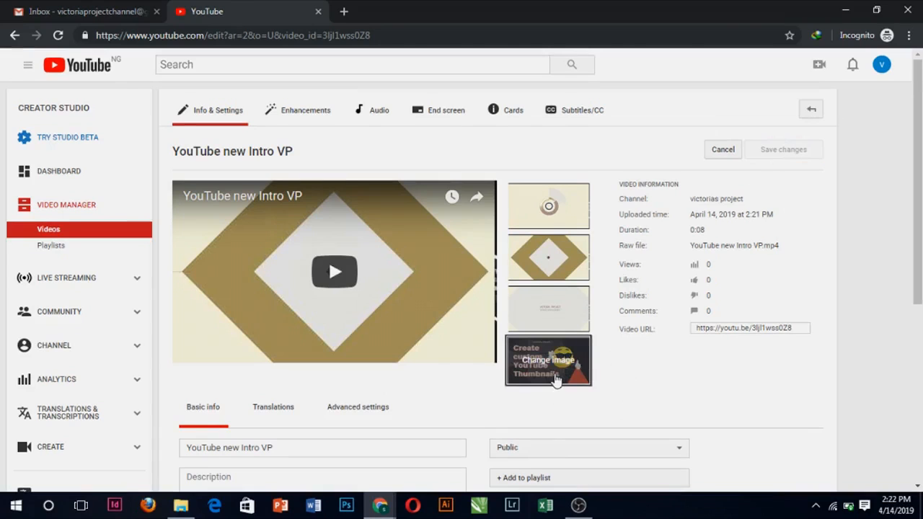
click(48, 235)
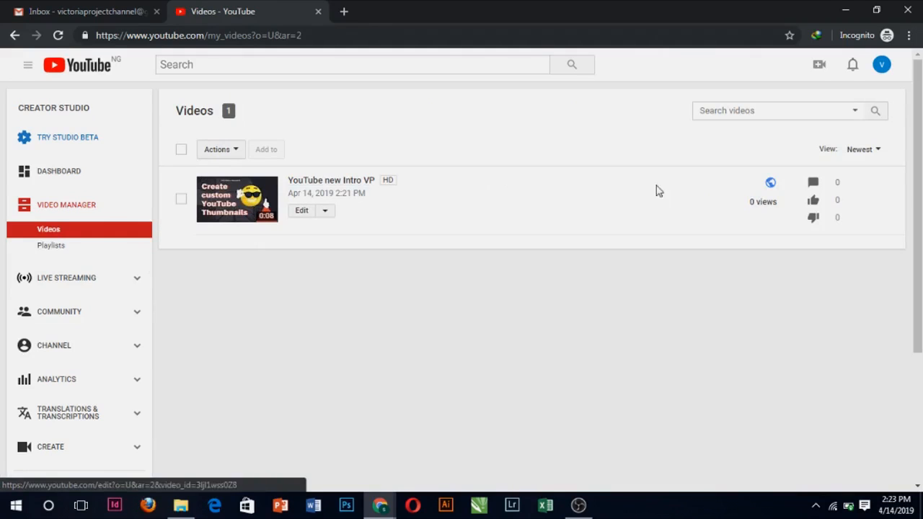
- Start a new video upload and watch the Video Thumbnails area until processing finishes
click(821, 66)
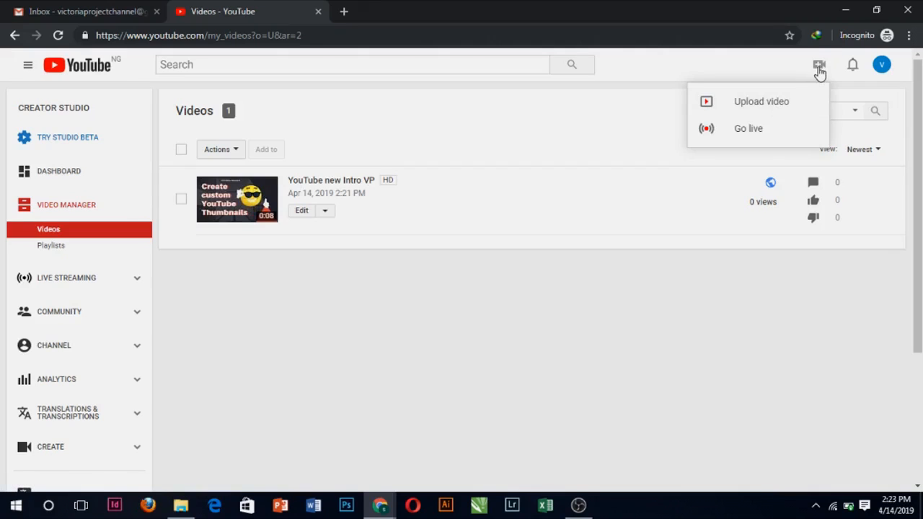
click(785, 102)
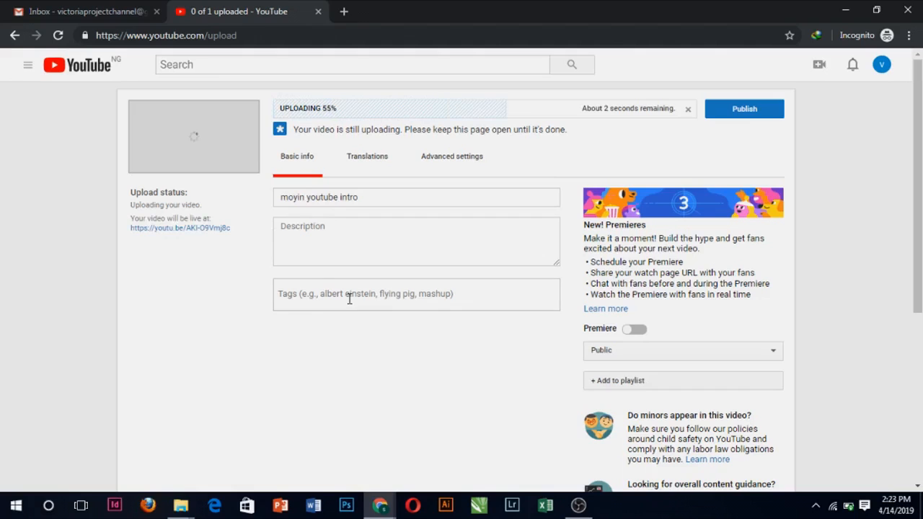
scroll(349, 299, down, 4)
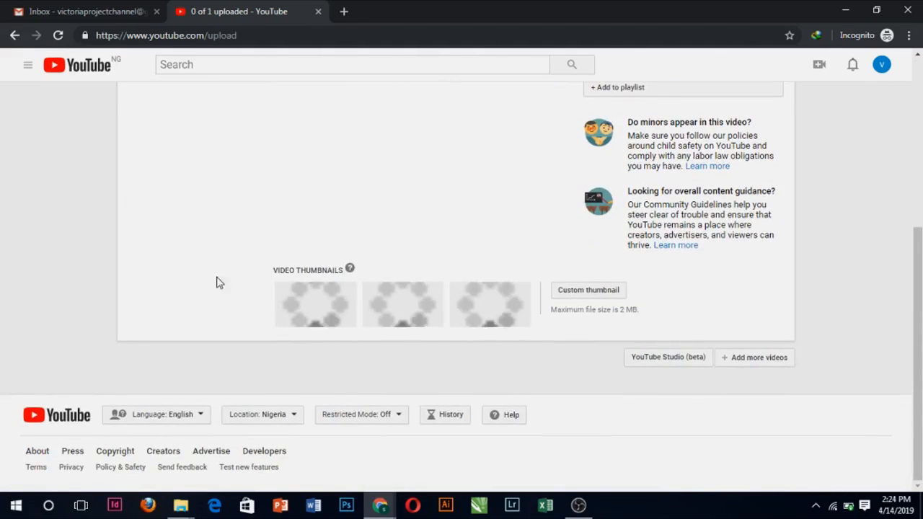
scroll(488, 233, up, 5)
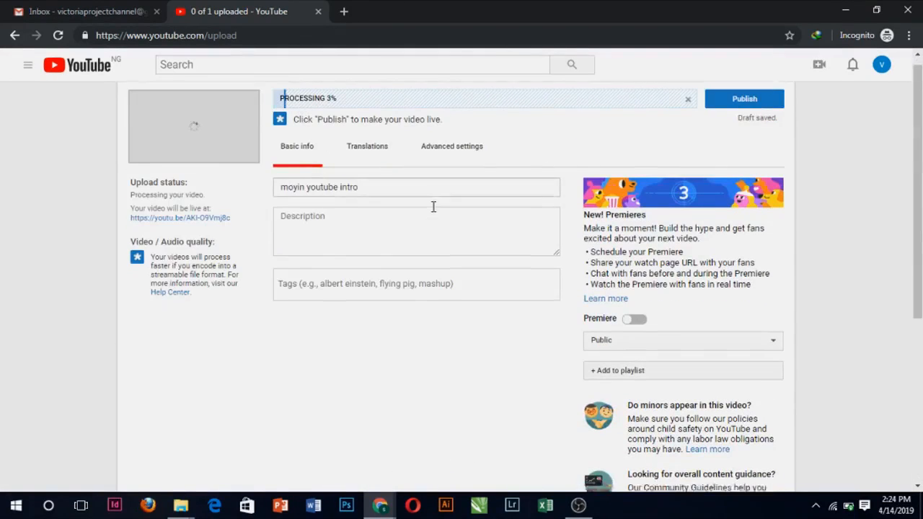
scroll(433, 208, down, 4)
scroll(432, 212, up, 4)
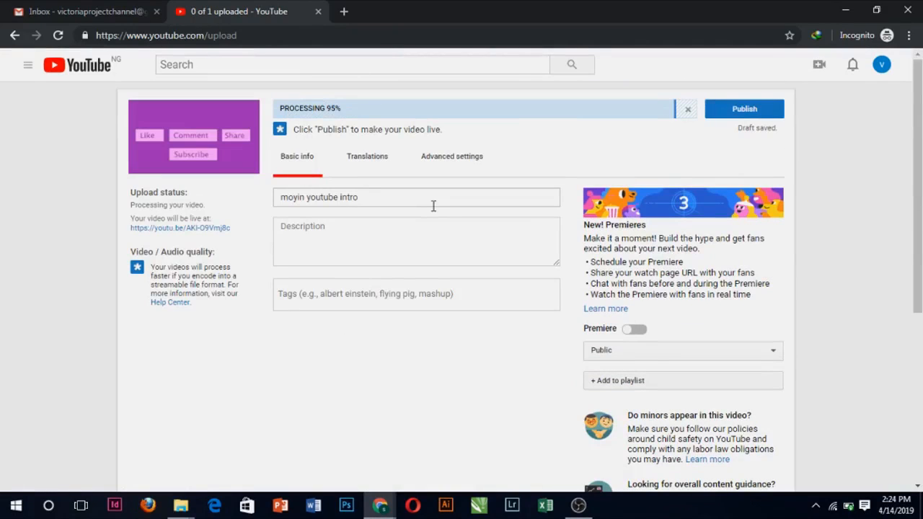
scroll(434, 208, down, 4)
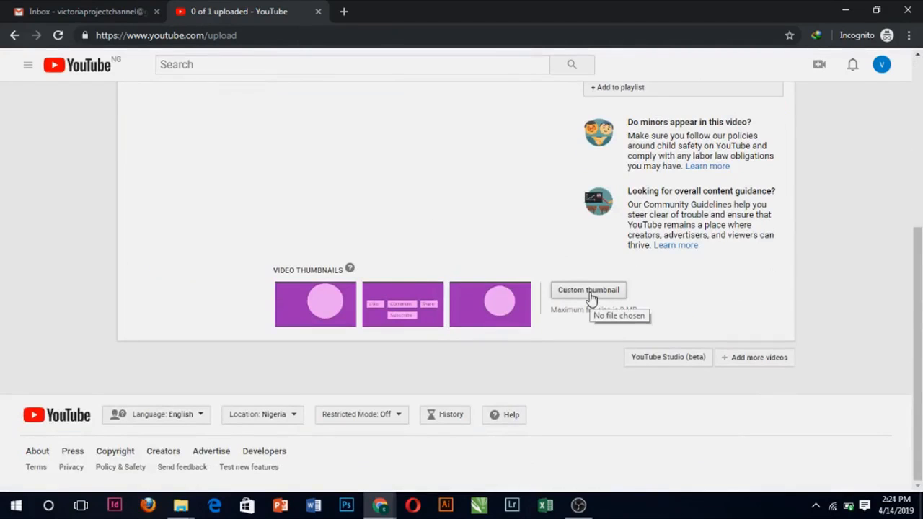
scroll(592, 298, up, 5)
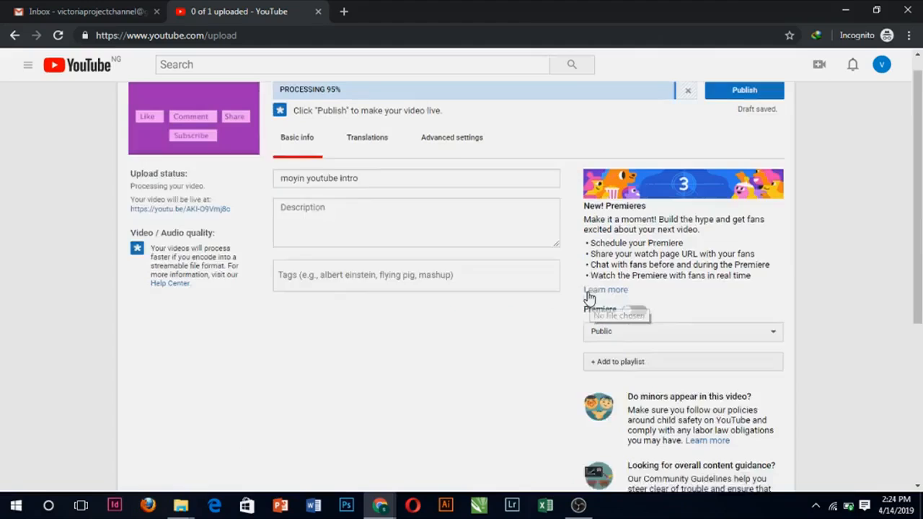
scroll(500, 284, down, 5)
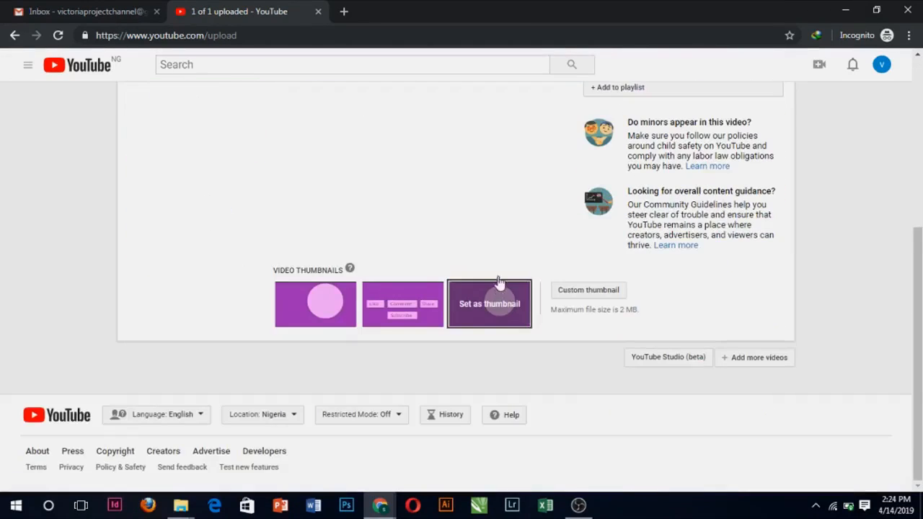
scroll(469, 202, up, 5)
scroll(474, 239, down, 5)
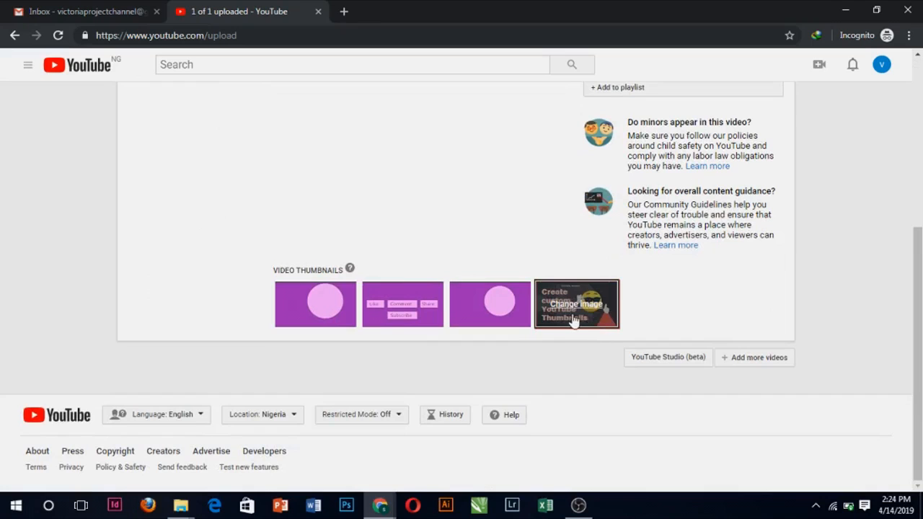
scroll(698, 216, up, 4)
- Publish the uploaded video
click(739, 113)
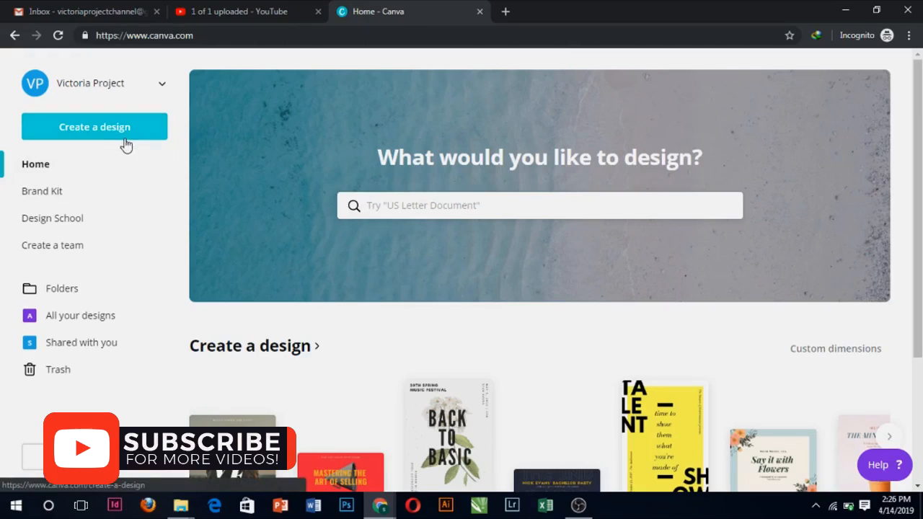
- From Create a design, page through Social Media and launch a 1280 × 720 px YouTube Thumbnail
scroll(391, 390, down, 3)
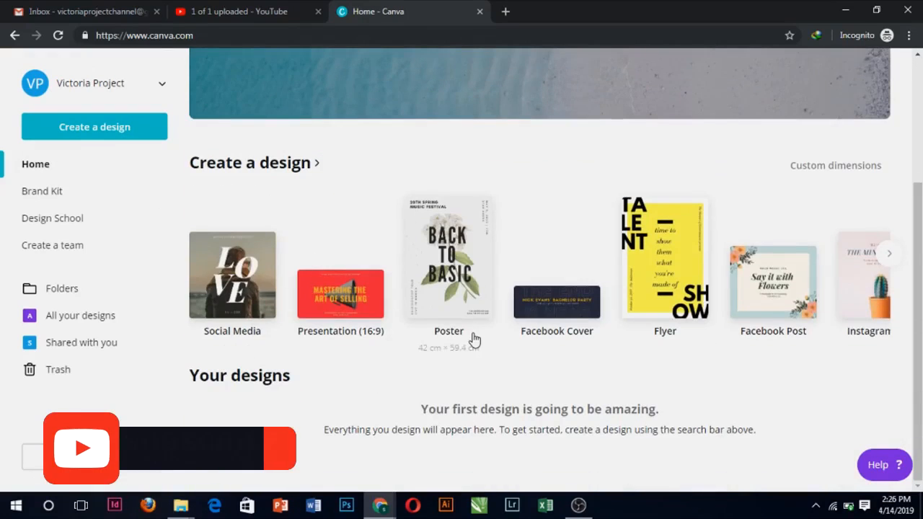
scroll(474, 340, up, 3)
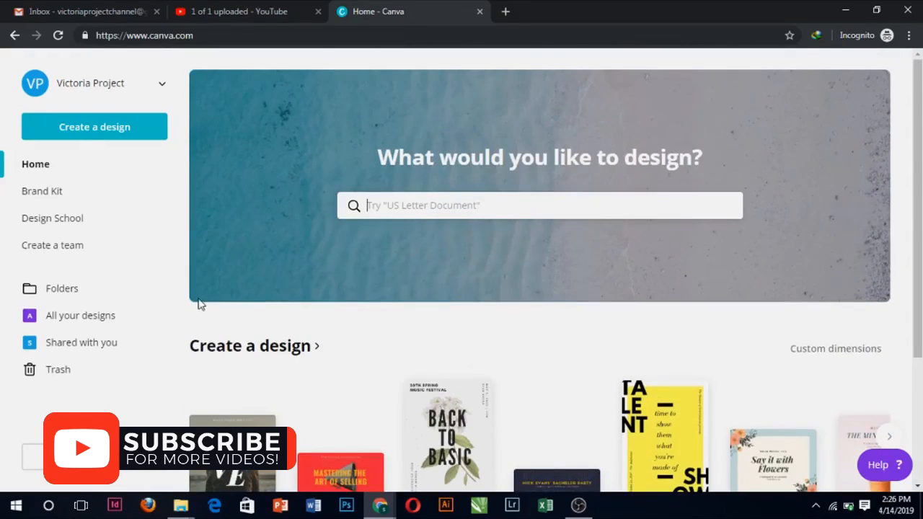
click(103, 141)
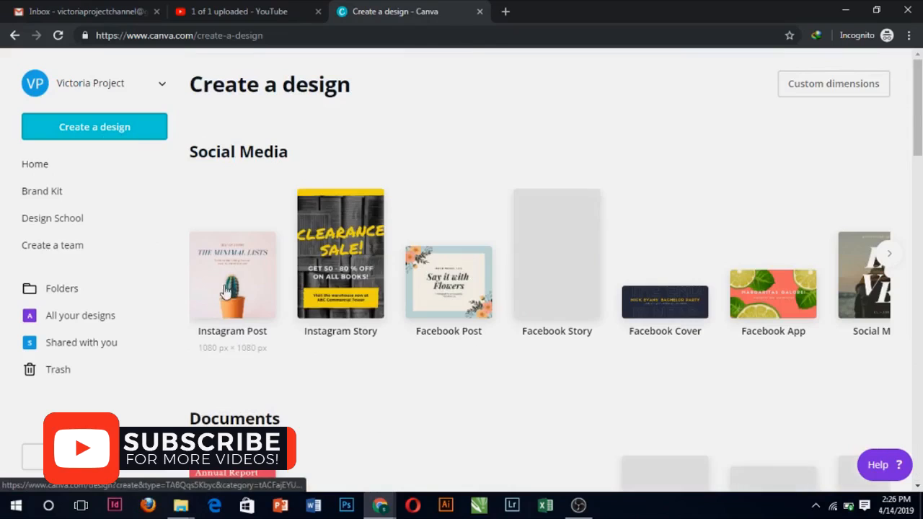
scroll(784, 298, down, 3)
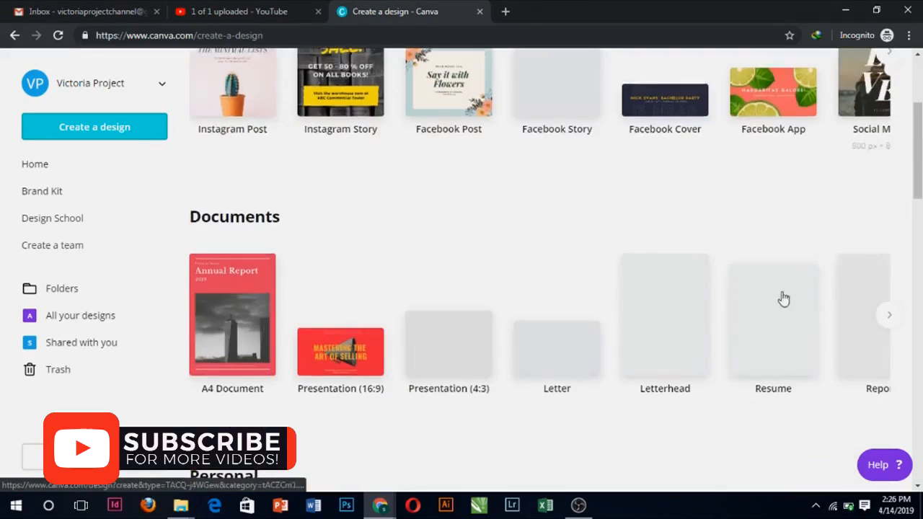
scroll(419, 310, down, 8)
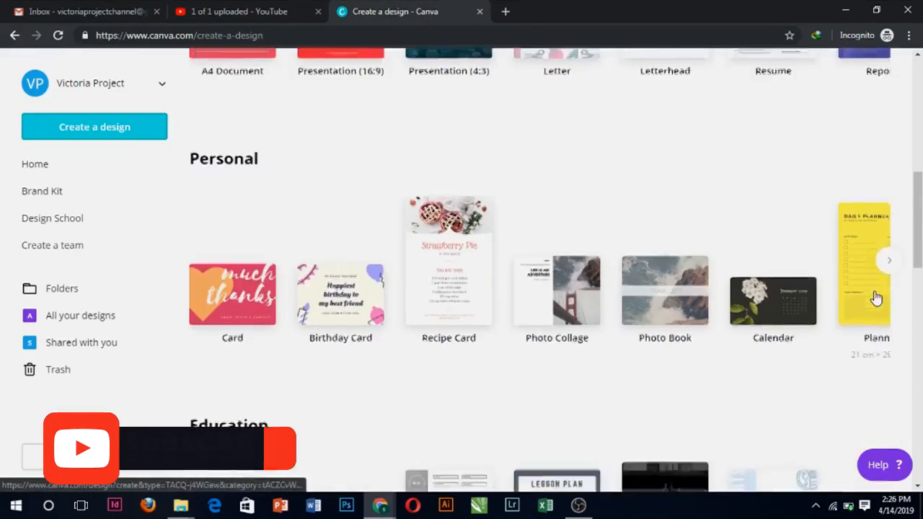
scroll(552, 376, down, 4)
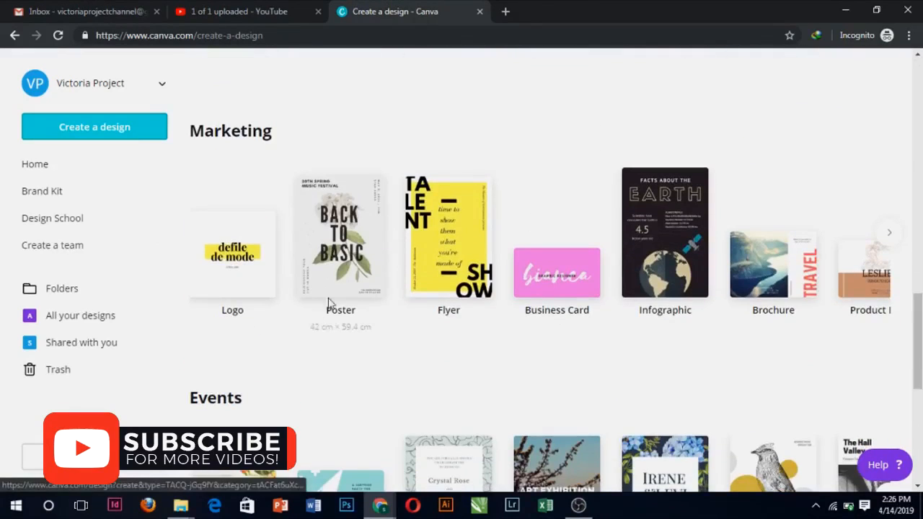
scroll(796, 281, down, 2)
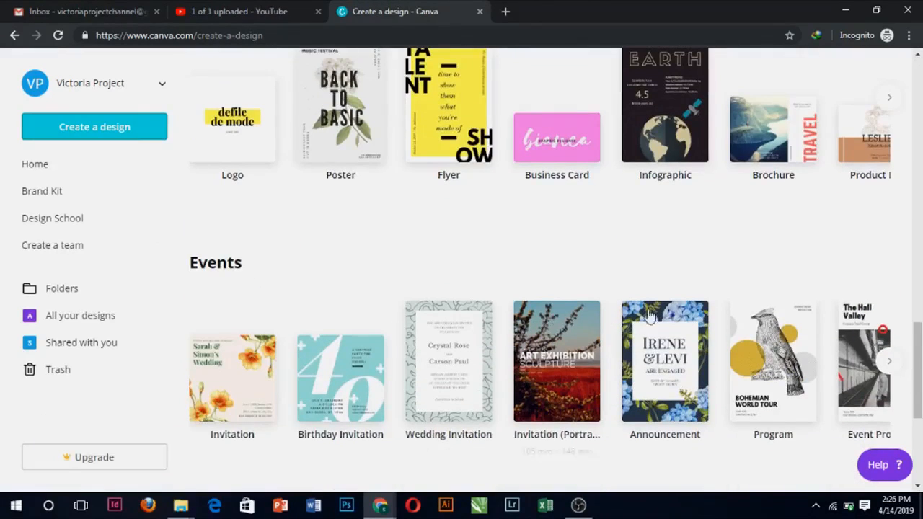
scroll(776, 312, up, 14)
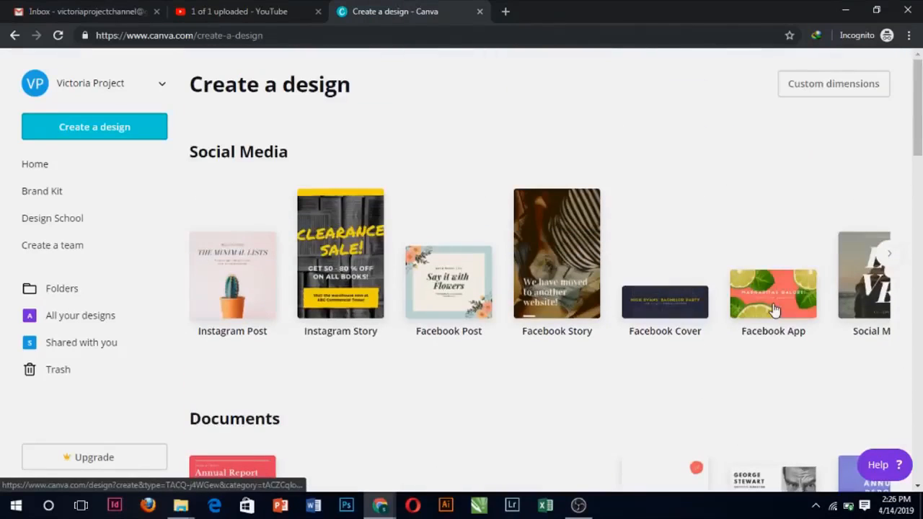
click(888, 268)
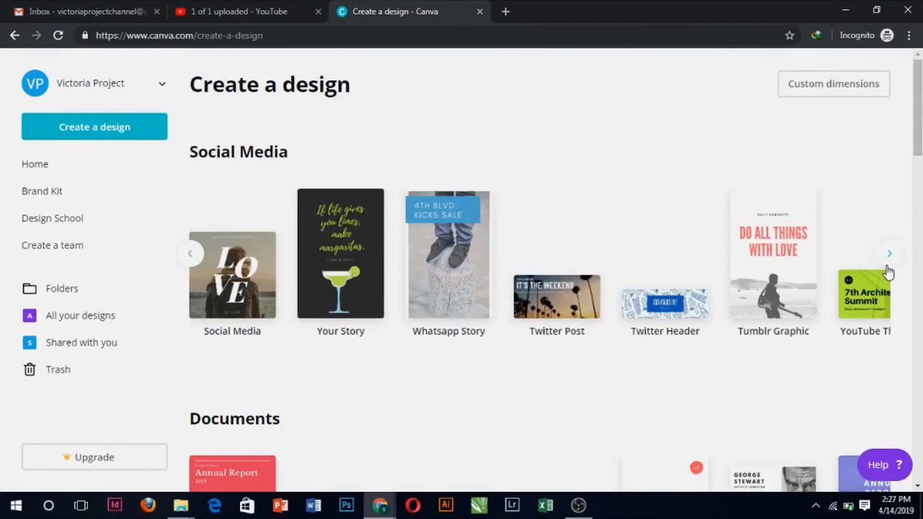
click(888, 270)
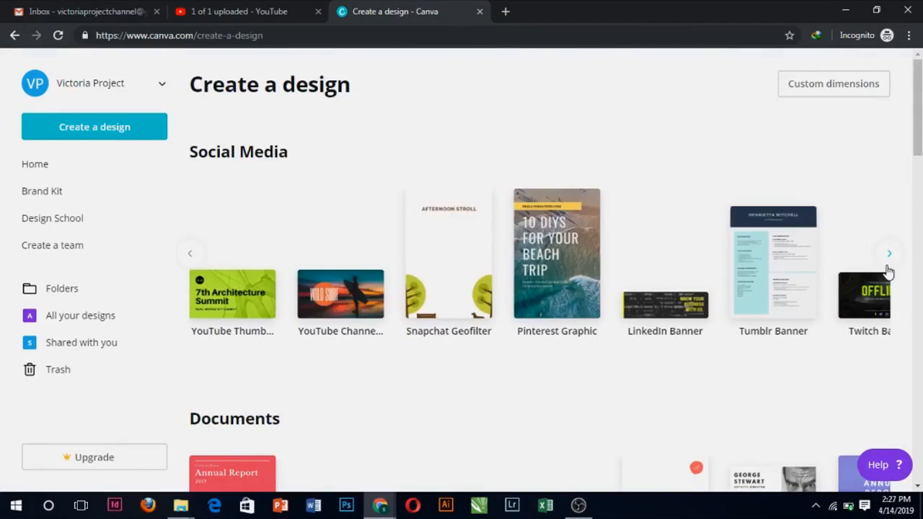
click(238, 306)
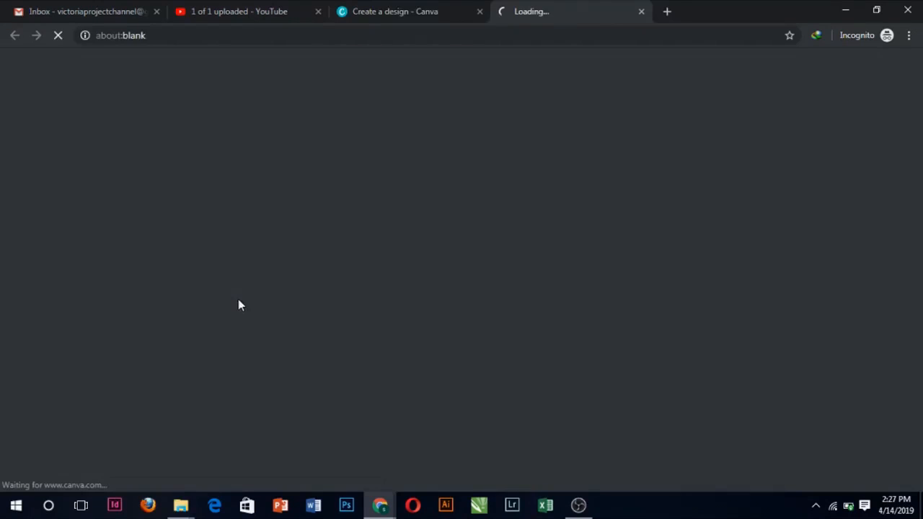
click(409, 7)
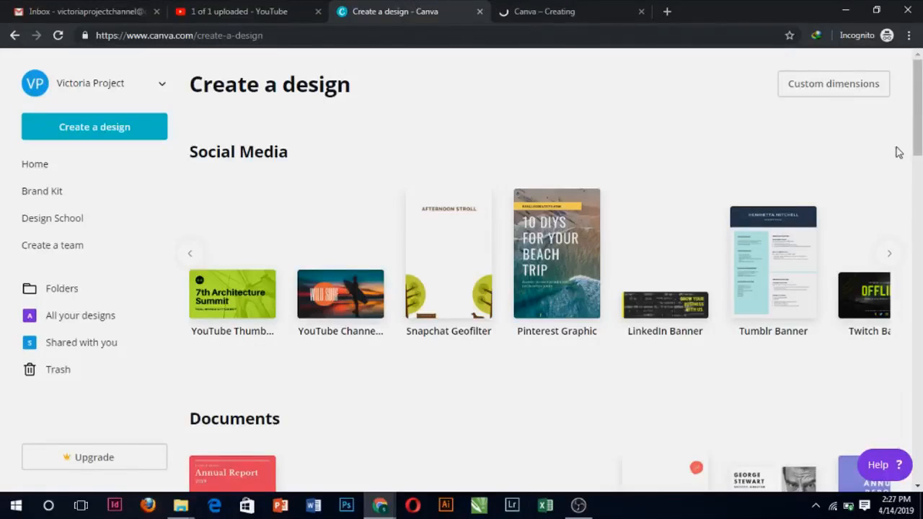
- Enter custom dimensions of width 1920 and height 1080 px and create the design
click(837, 92)
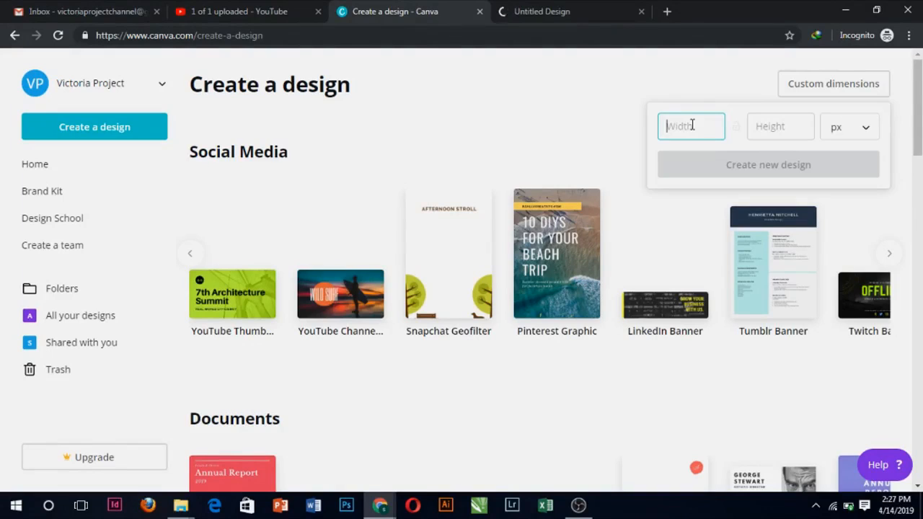
text(1920)
key(Tab)
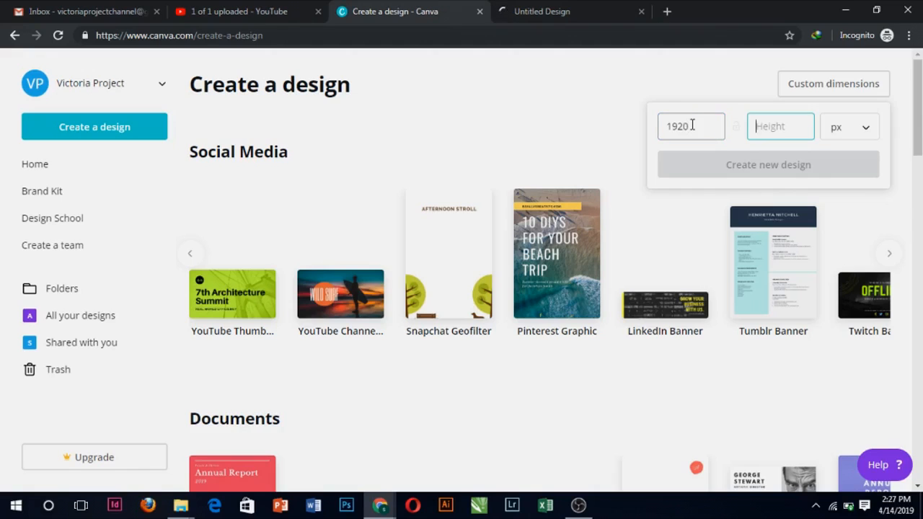
text(1080)
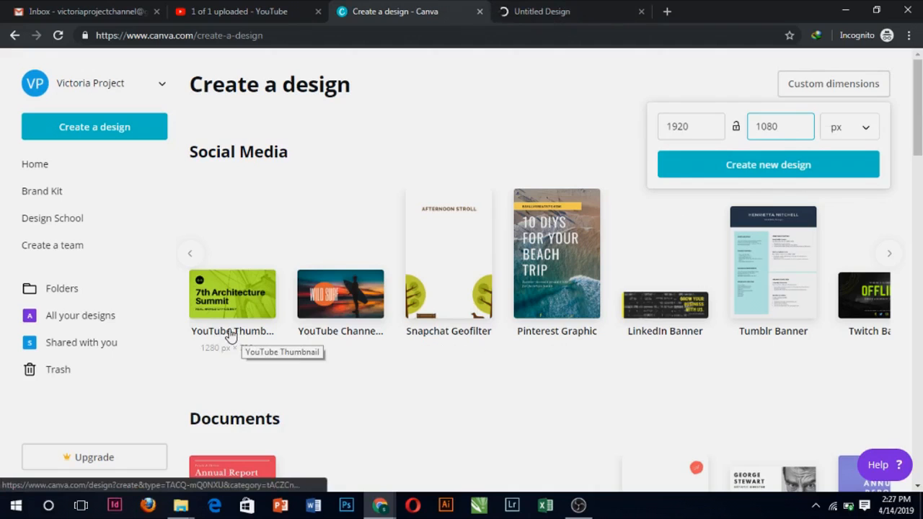
click(759, 168)
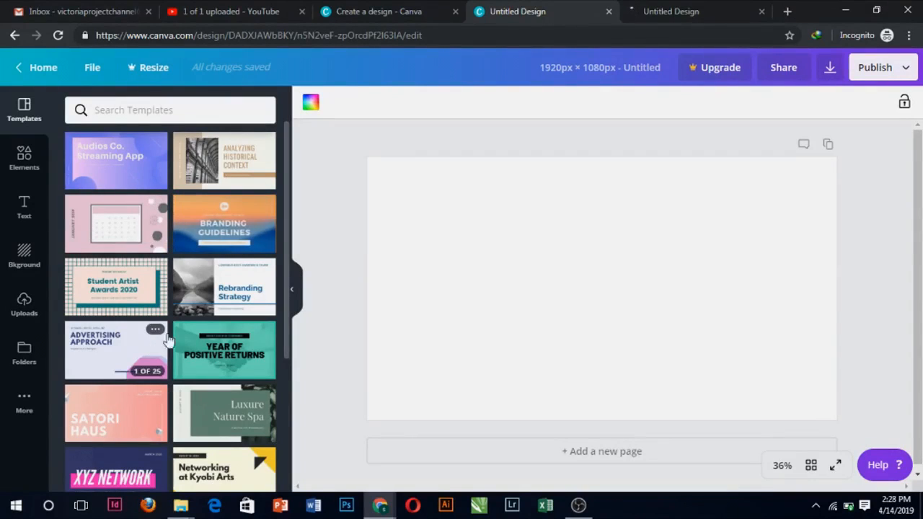
- Drag the Thrifty Travels template from the Templates panel onto the page and apply it
scroll(178, 360, down, 2)
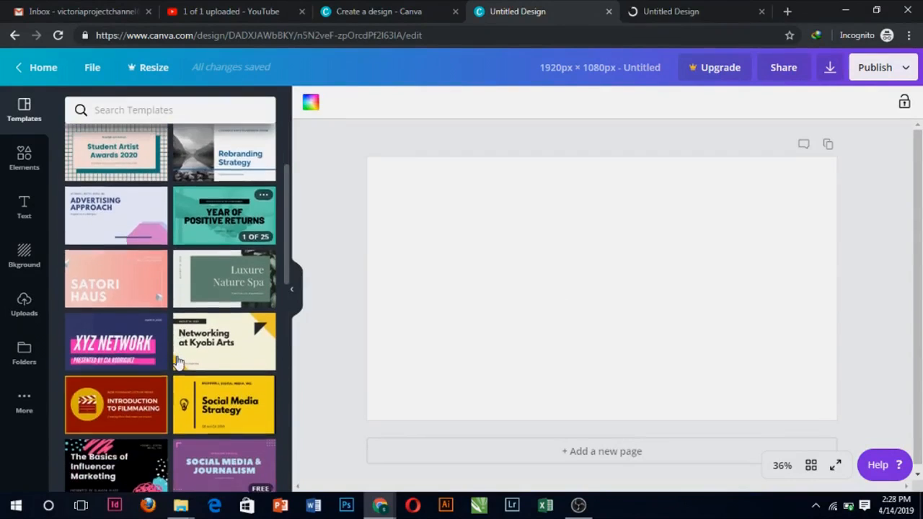
scroll(179, 360, down, 2)
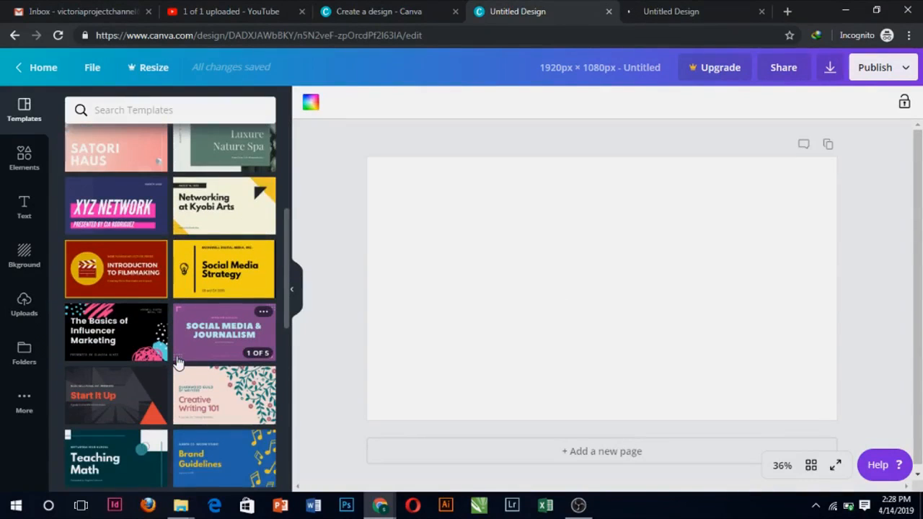
scroll(178, 361, down, 2)
scroll(152, 371, down, 2)
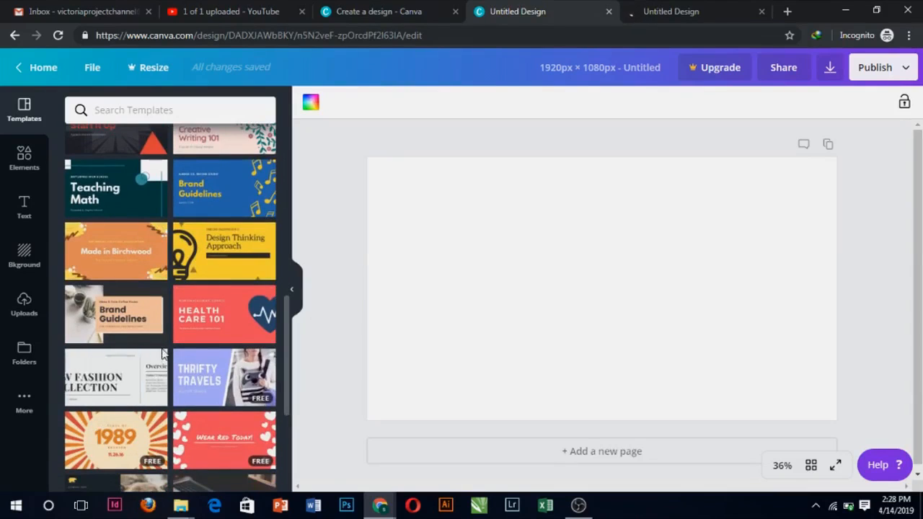
drag(263, 369, 468, 243)
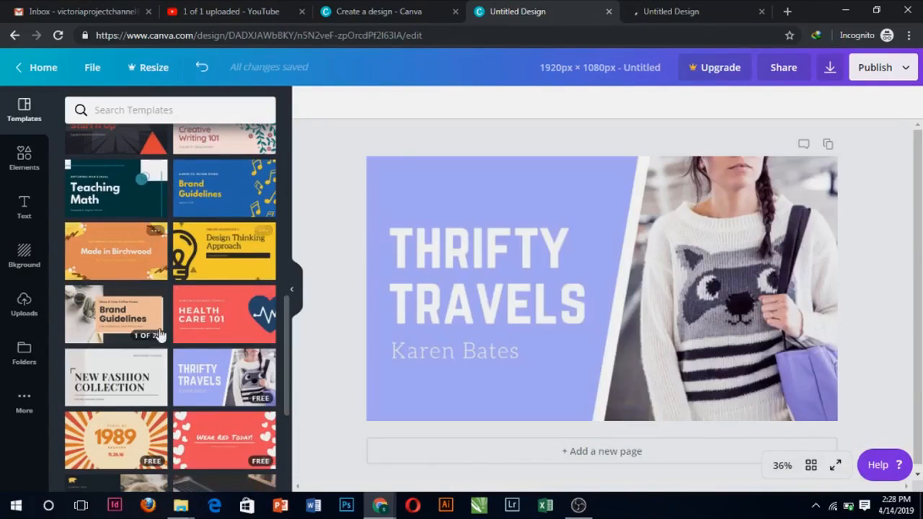
click(207, 383)
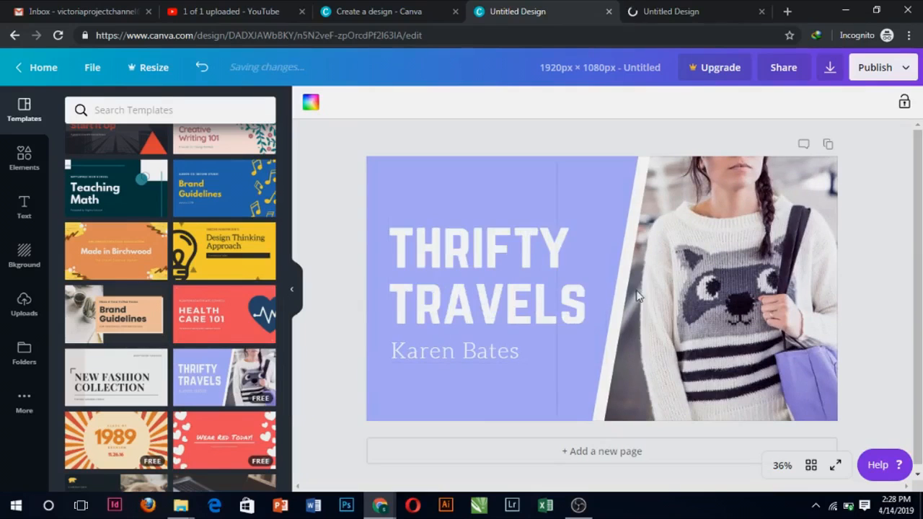
- Ungroup the THRIFTY TRAVELS heading from the name line and move the name line lower
click(516, 291)
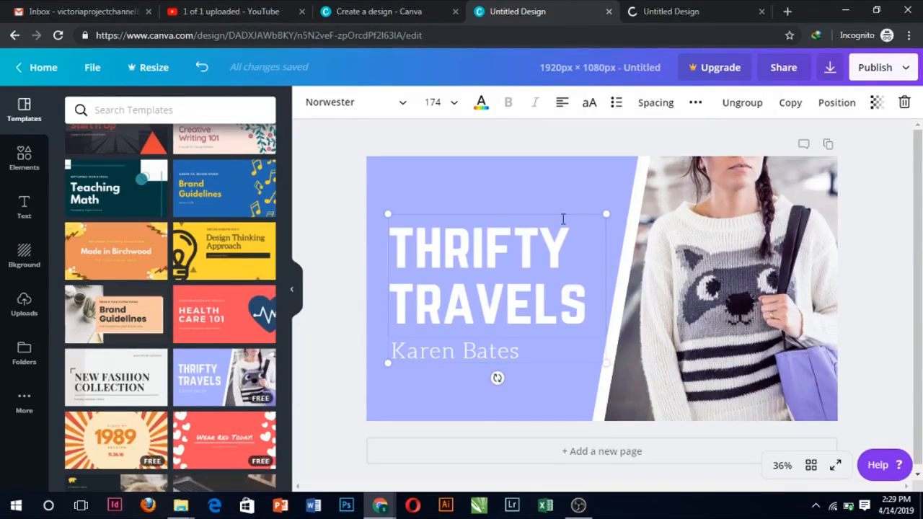
click(742, 104)
mouse_move(487, 216)
mouse_down()
mouse_move(488, 185)
mouse_move(483, 204)
mouse_up()
click(478, 339)
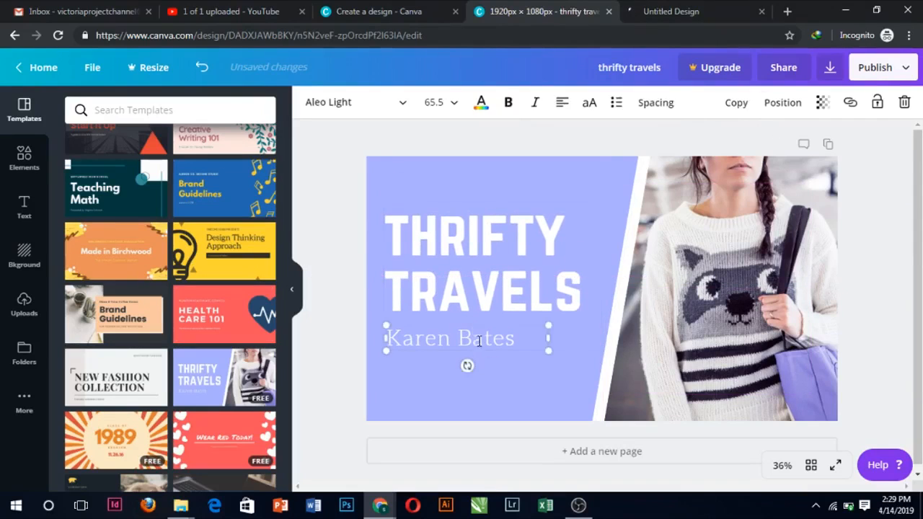
drag(485, 328, 466, 357)
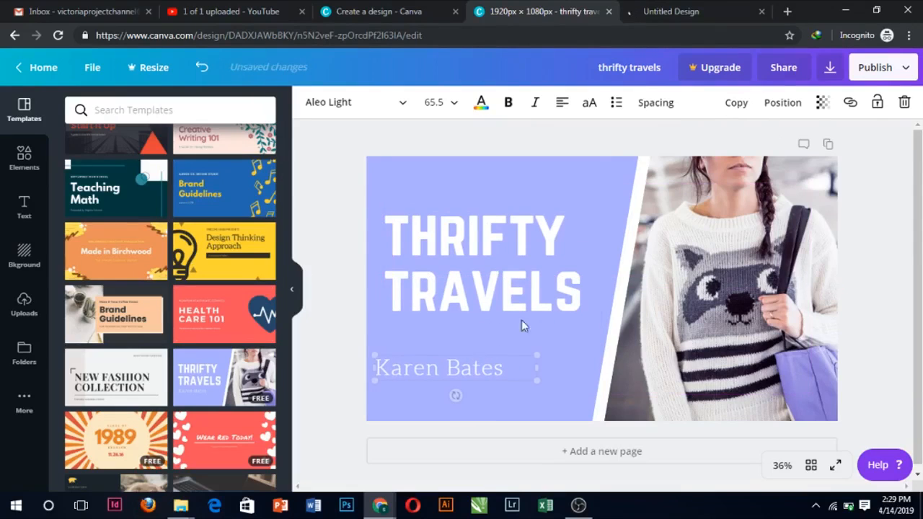
- Replace the heading with DESIGN / CUSTOM / VIDEO THUMBNAILS and widen the box so THUMBNAILS fits
click(583, 281)
drag(582, 292, 375, 229)
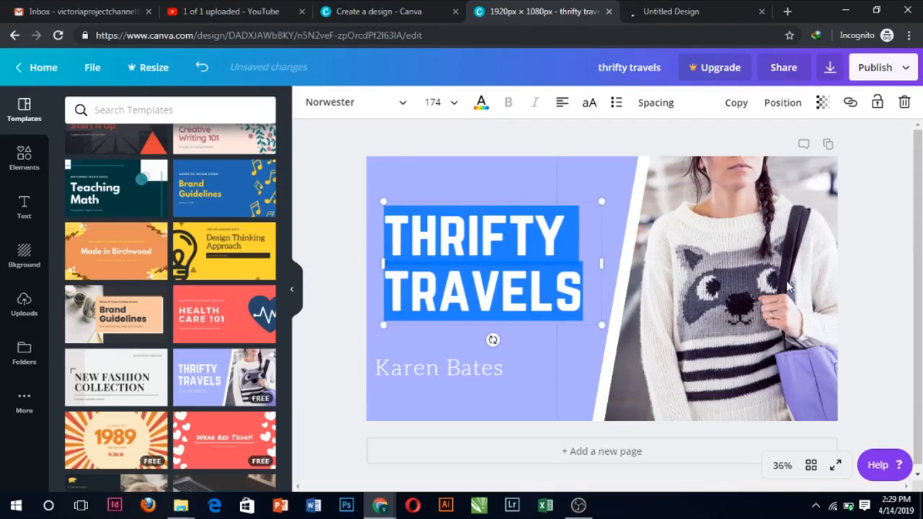
text(D)
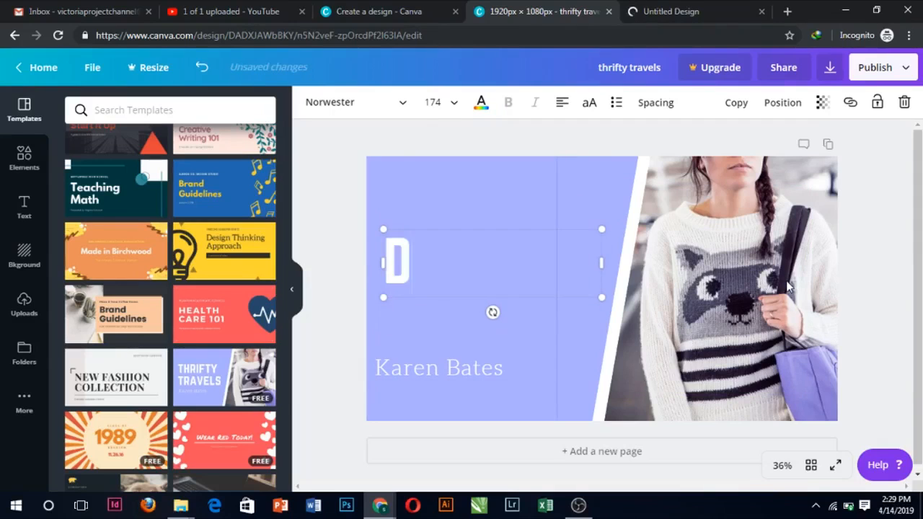
text(ESIGN)
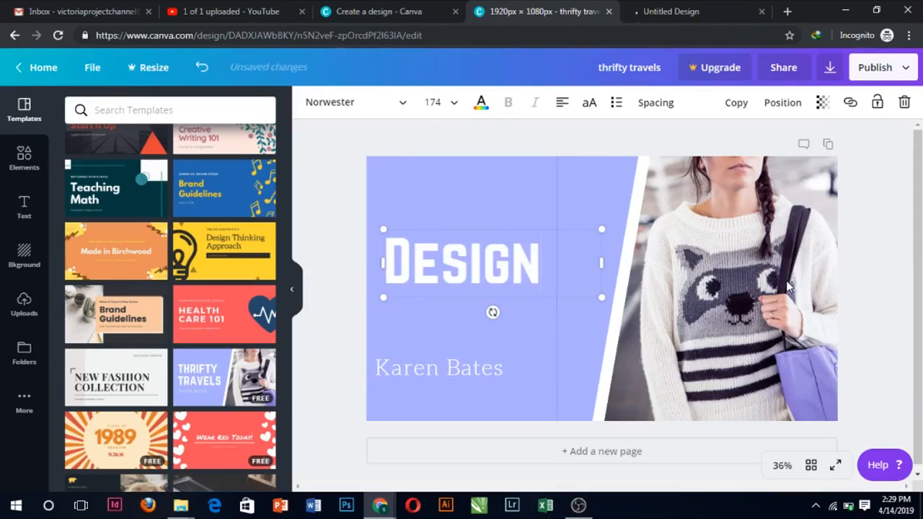
key(Return)
text(CU)
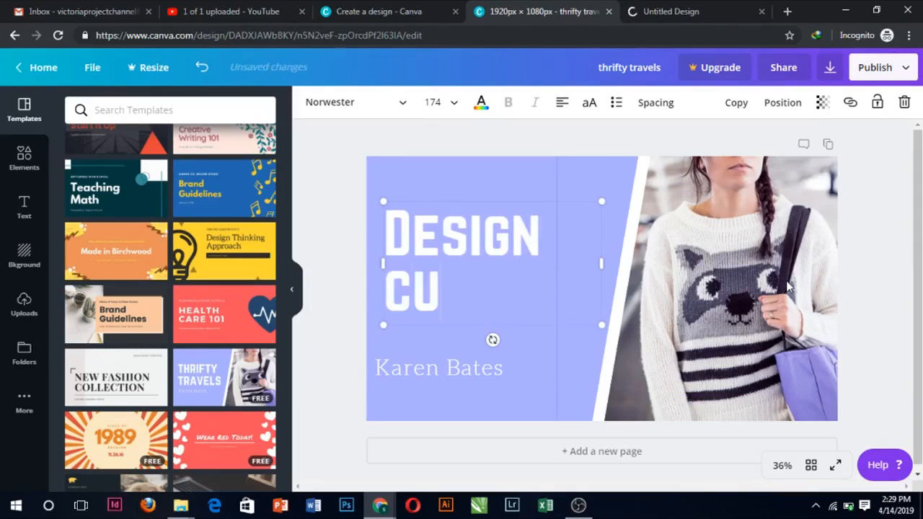
text(STOM)
key(Return)
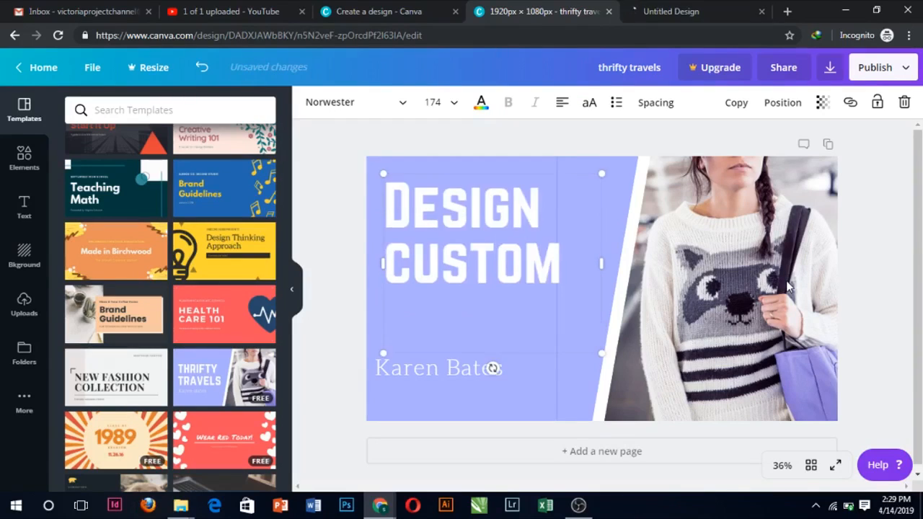
text(VIDE)
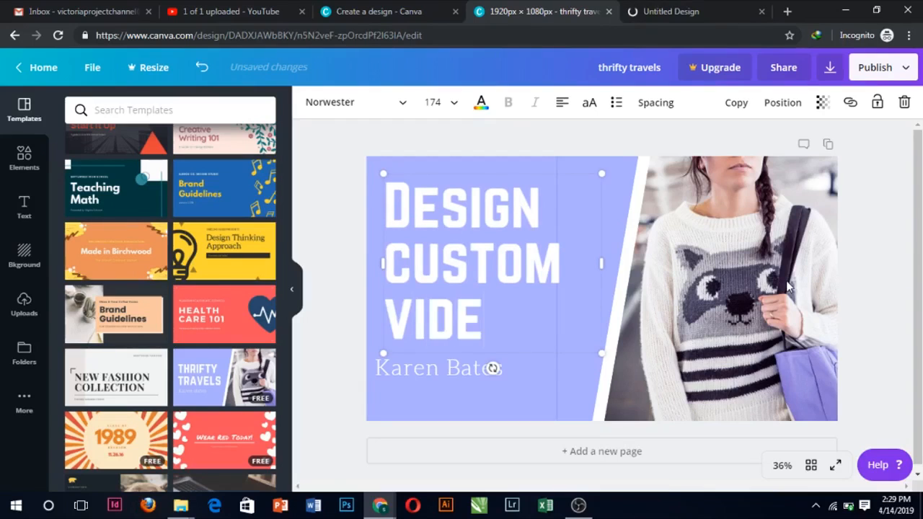
text(O TH)
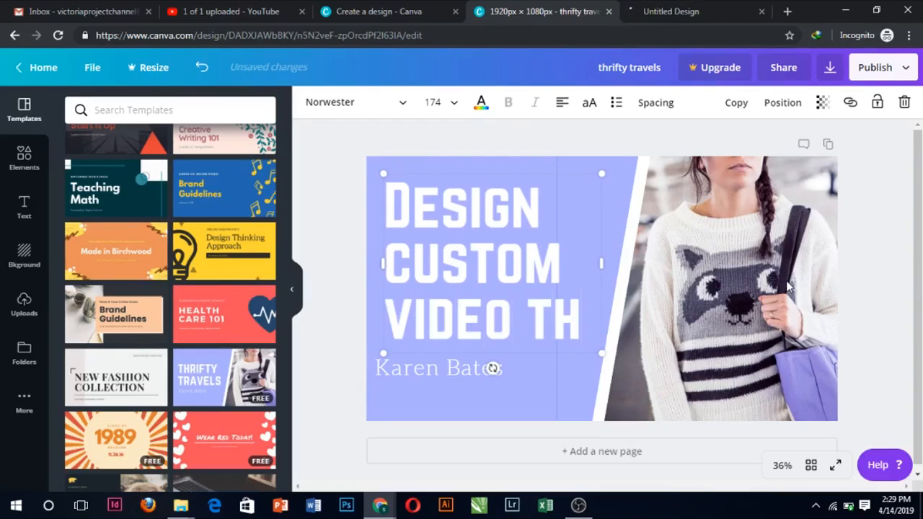
text(UMB)
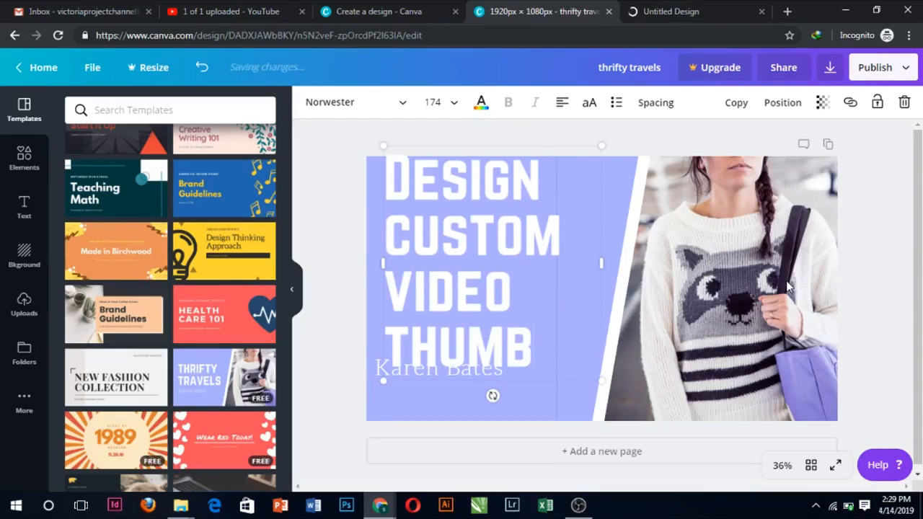
text(NAIL)
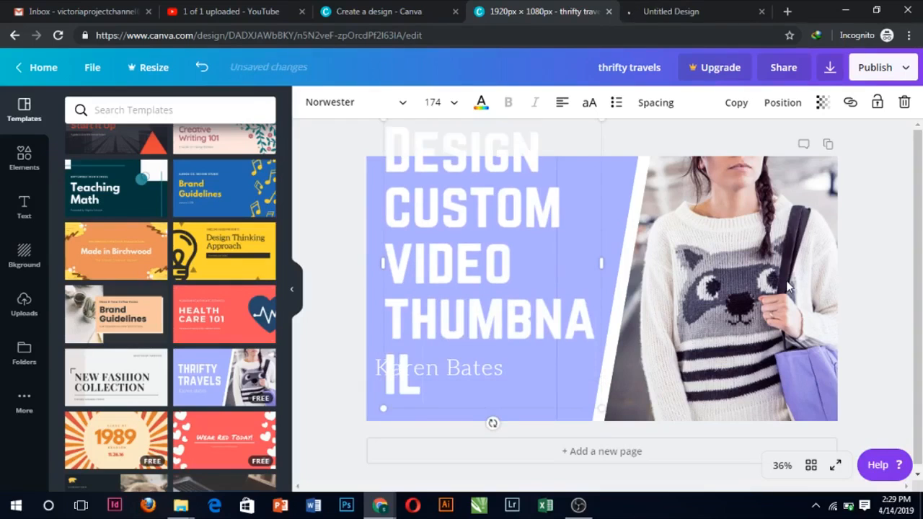
text(S)
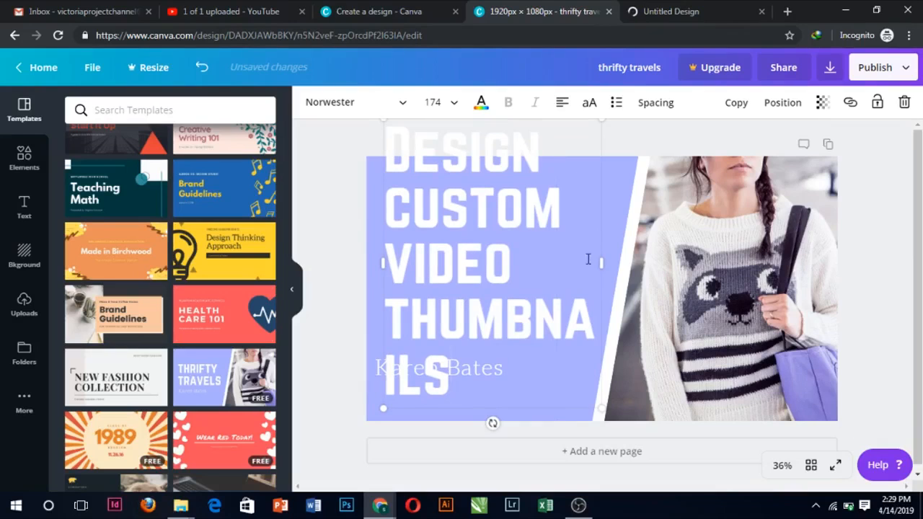
drag(603, 266, 669, 264)
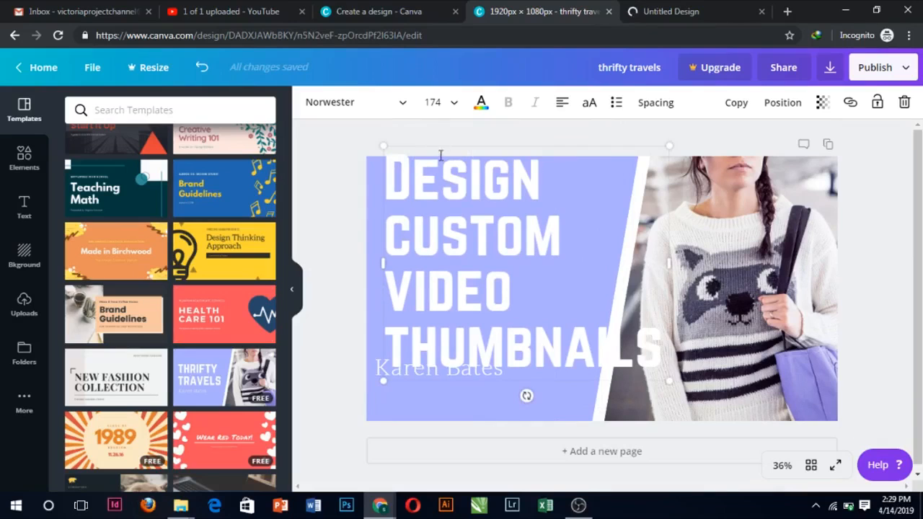
mouse_move(425, 145)
mouse_down()
mouse_move(424, 164)
mouse_move(417, 158)
mouse_up()
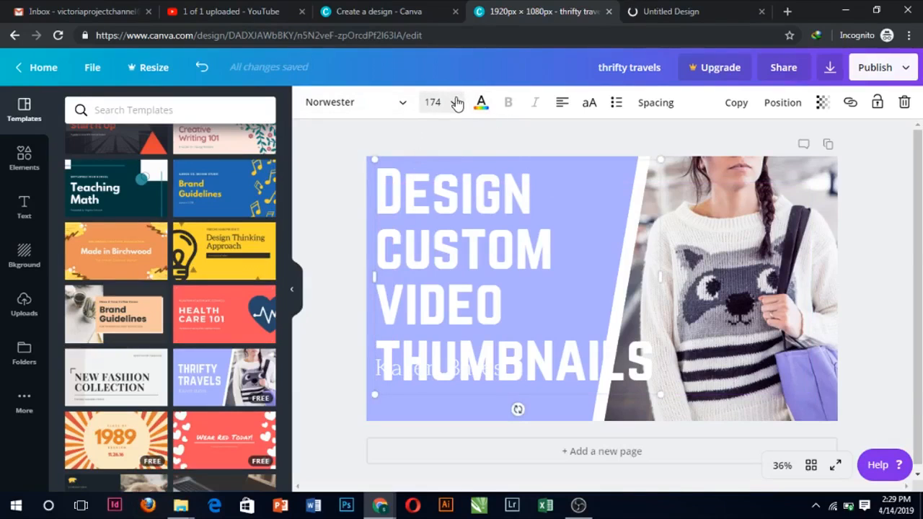
- Set the heading to font size 100, put THUMBNAILS on its own line, and move it up-right
click(457, 103)
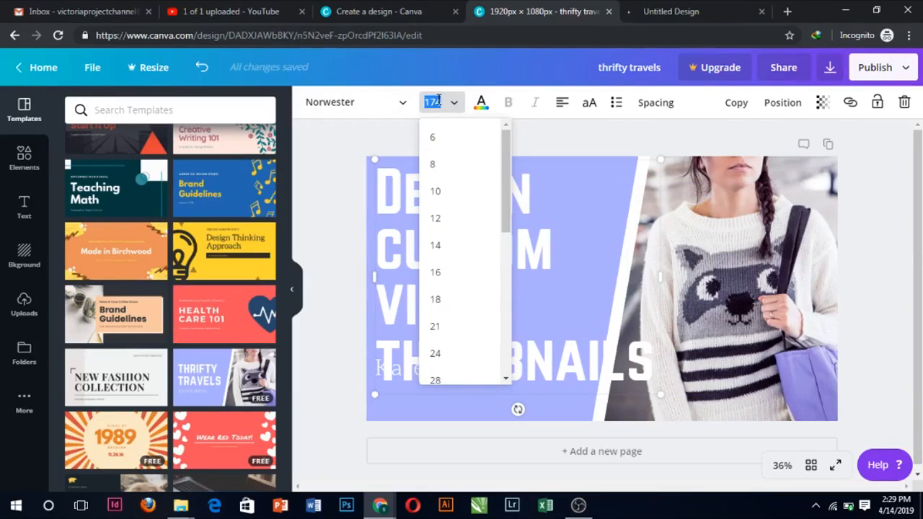
text(100)
key(Return)
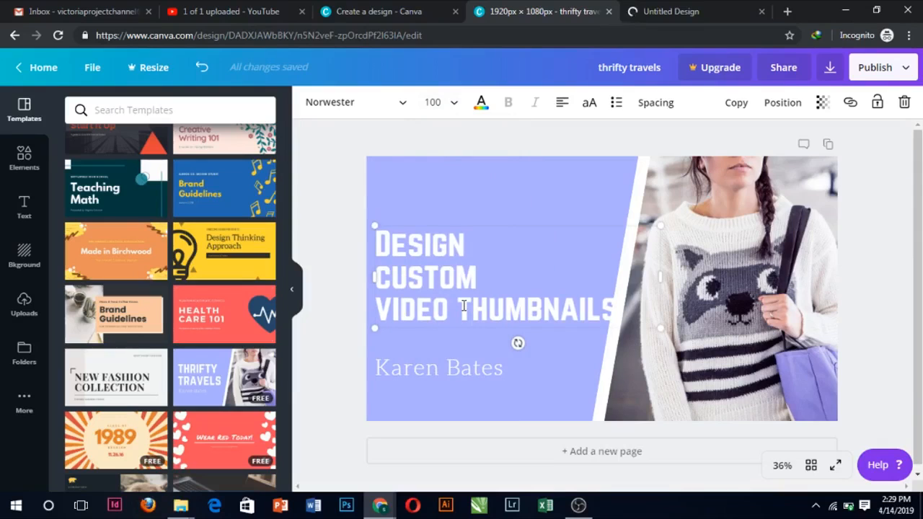
key(Return)
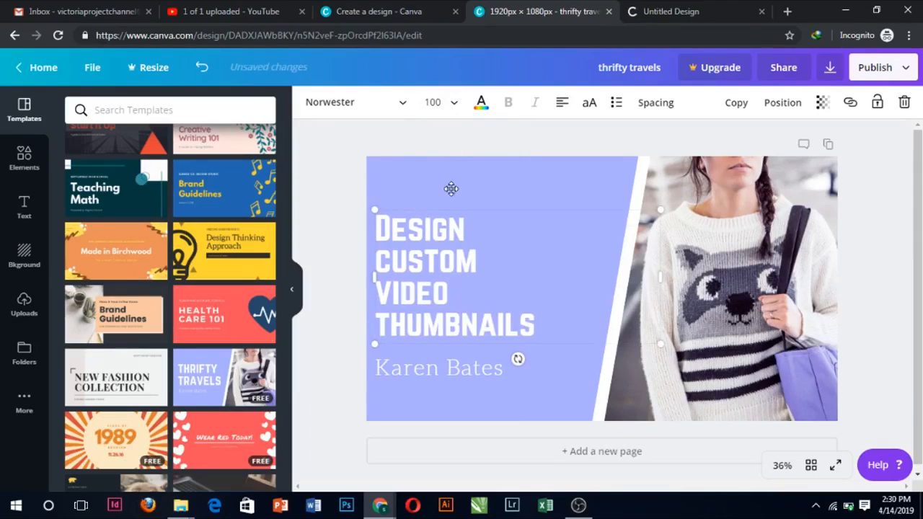
drag(451, 209, 454, 188)
- Replace the name line's text with the channel name and move it up under the heading
click(458, 370)
drag(503, 369, 382, 367)
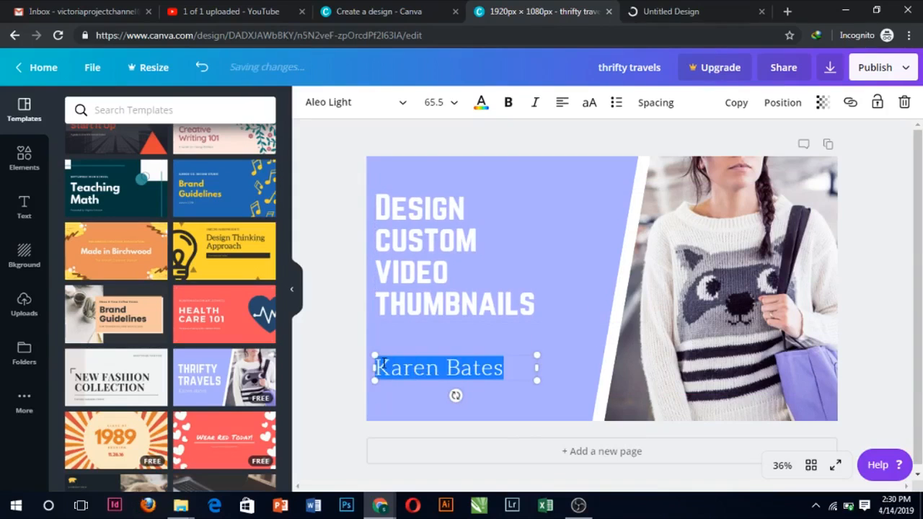
text(V)
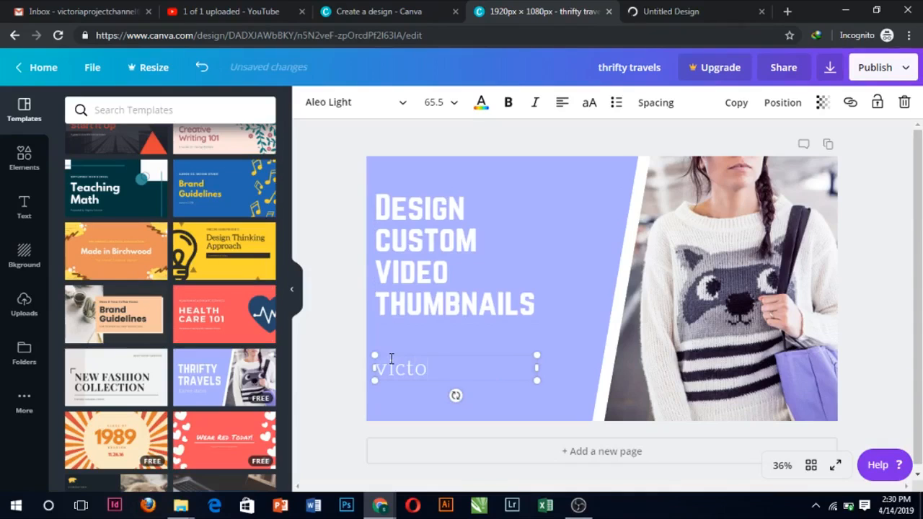
text(ictoria project)
drag(479, 355, 486, 334)
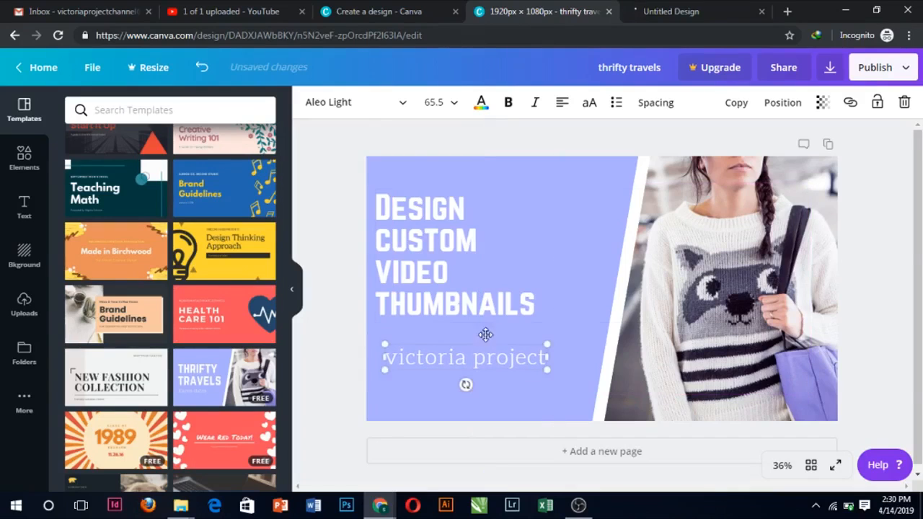
- Confirm the heading font stays Norwester, then reselect the channel name and bring up the text options
click(427, 234)
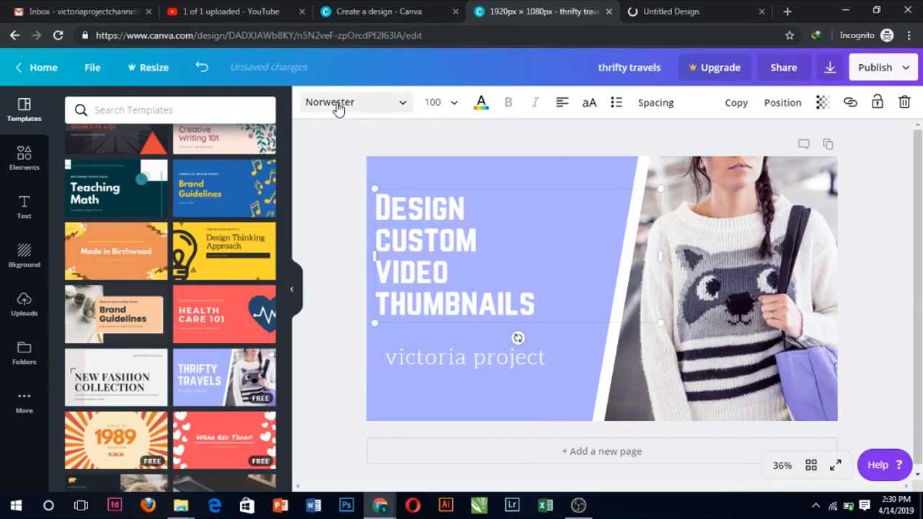
click(337, 107)
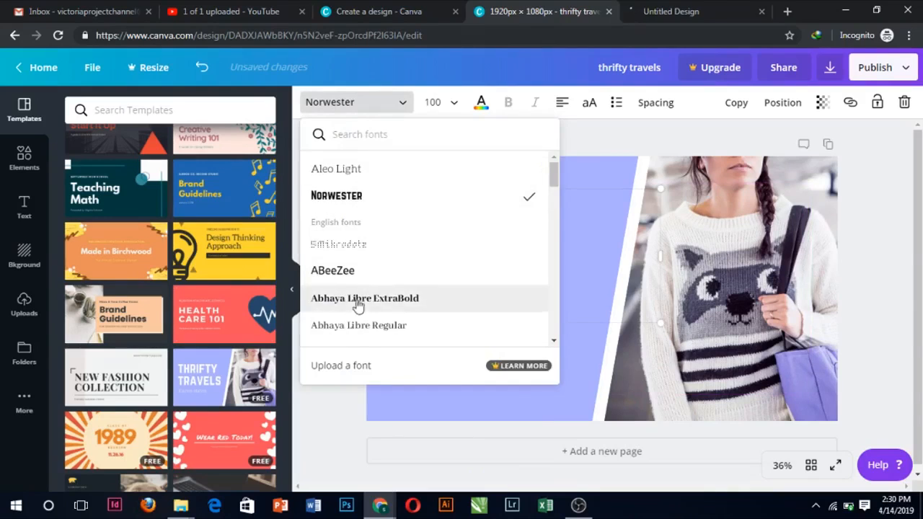
click(344, 110)
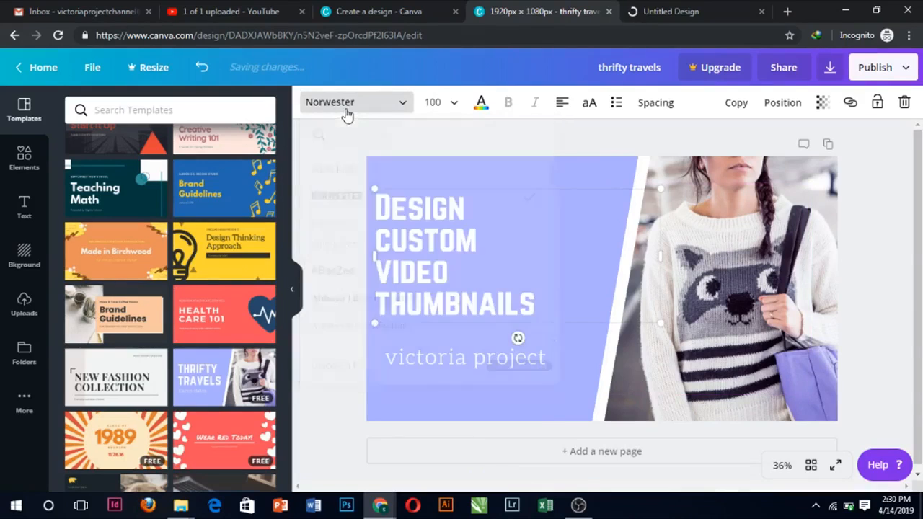
click(461, 356)
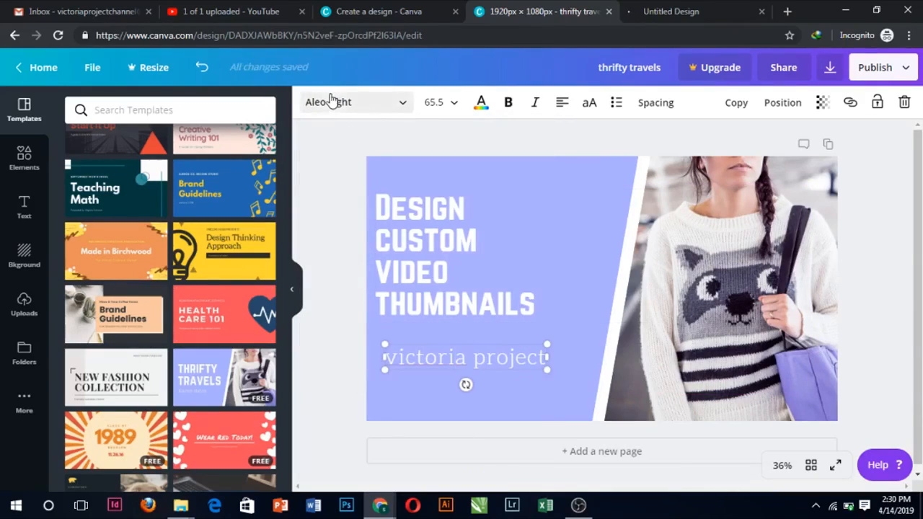
click(26, 208)
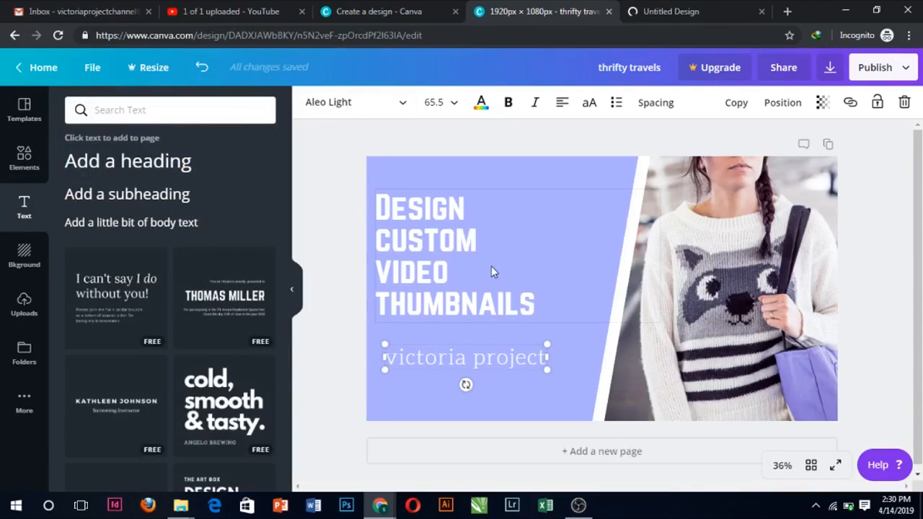
- Add a 'Some text here' text box and move it to the blue panel's top right beside the heading
click(112, 165)
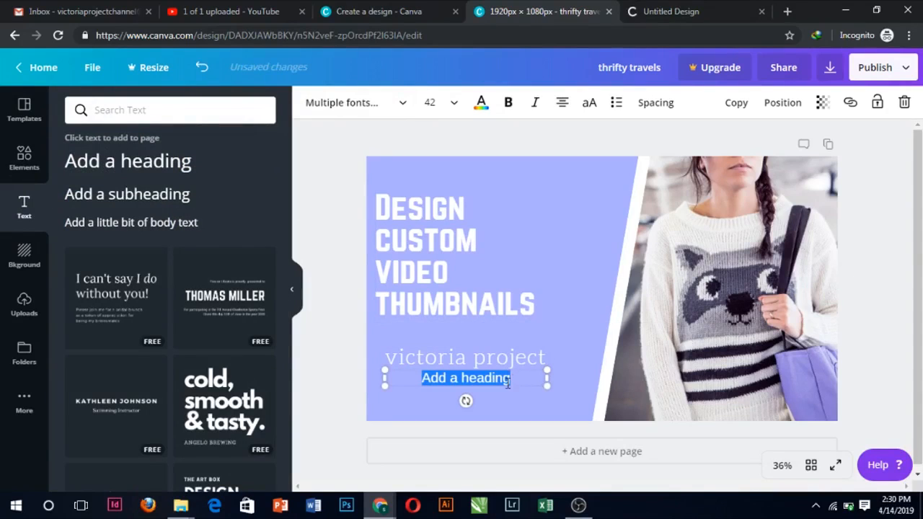
text(W)
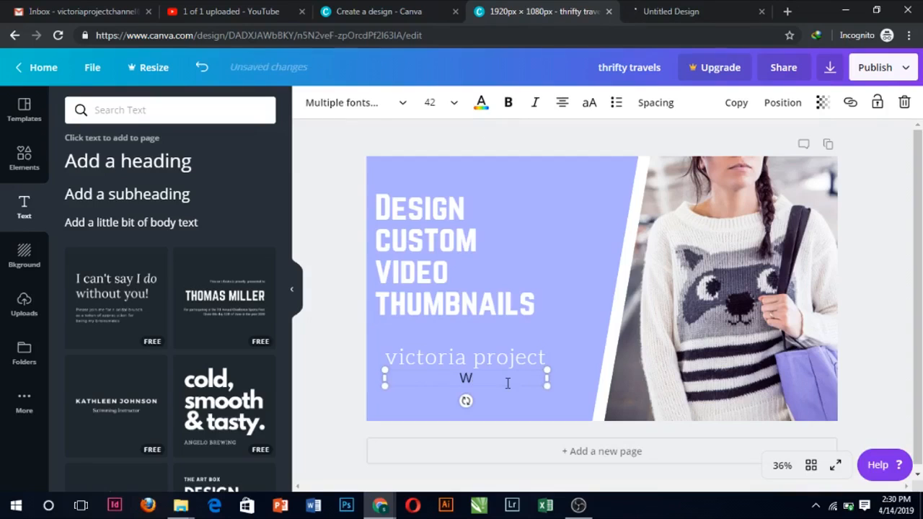
text(ome b)
key(BackSpace)
text(text he)
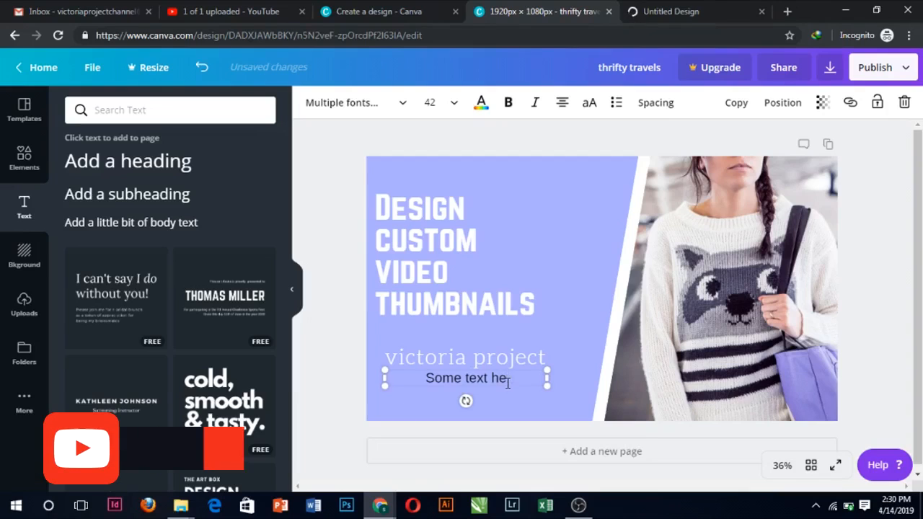
text(re)
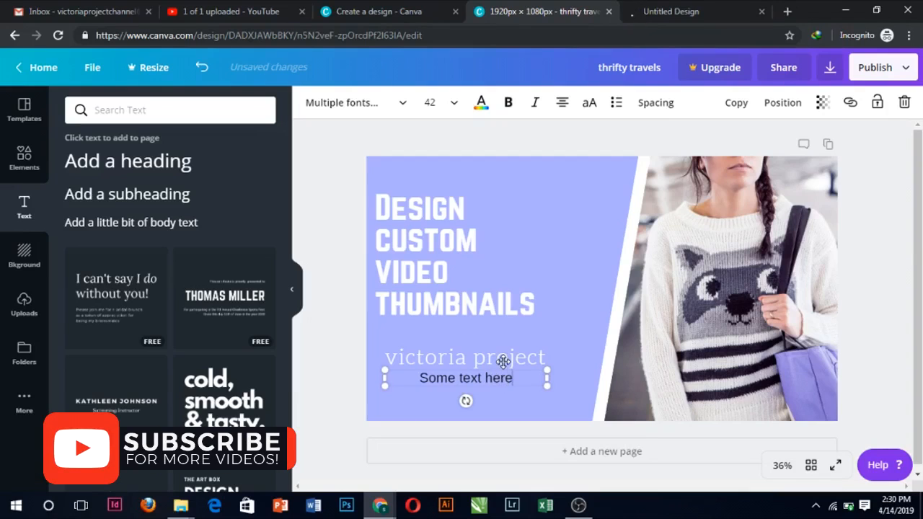
drag(503, 368, 582, 198)
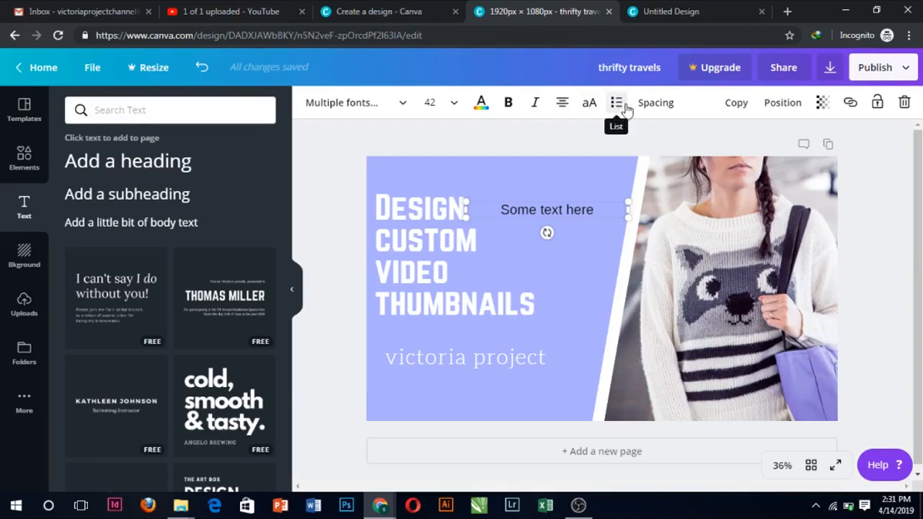
- Set the heading's letter spacing to about 280
click(551, 209)
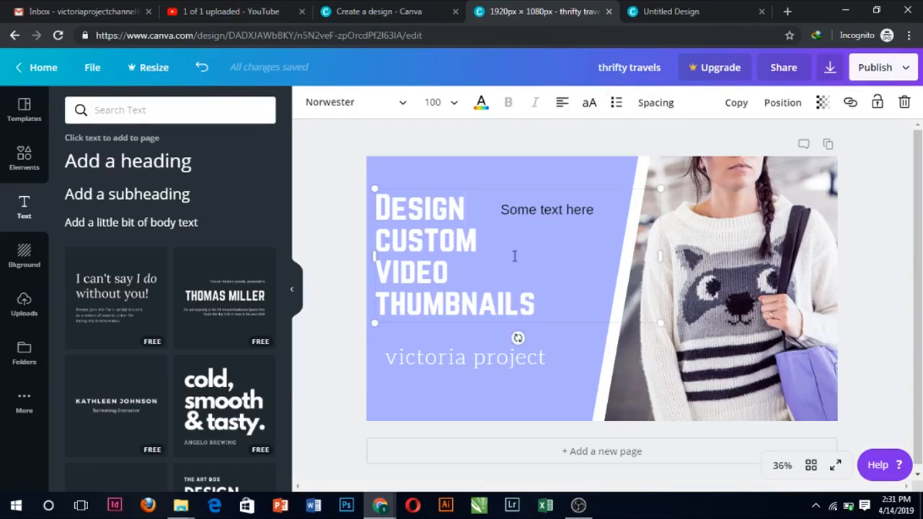
drag(554, 299, 347, 224)
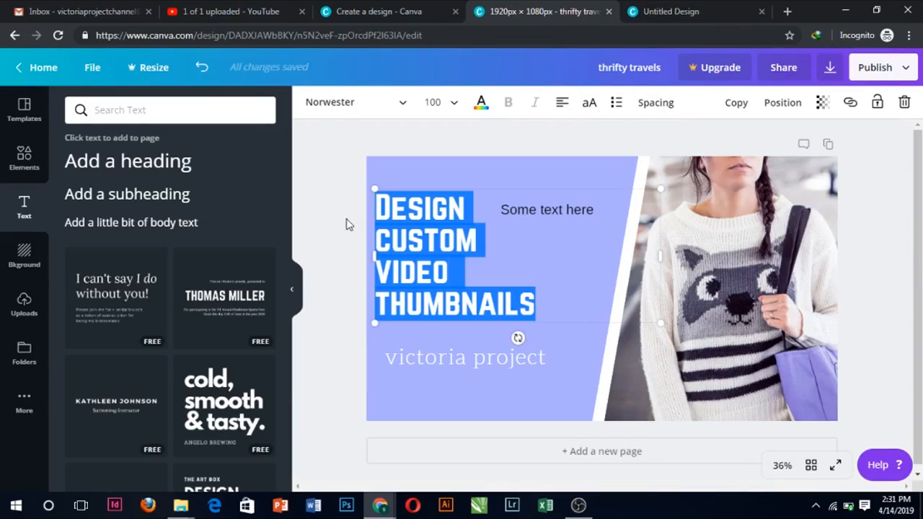
click(654, 105)
drag(742, 150, 757, 176)
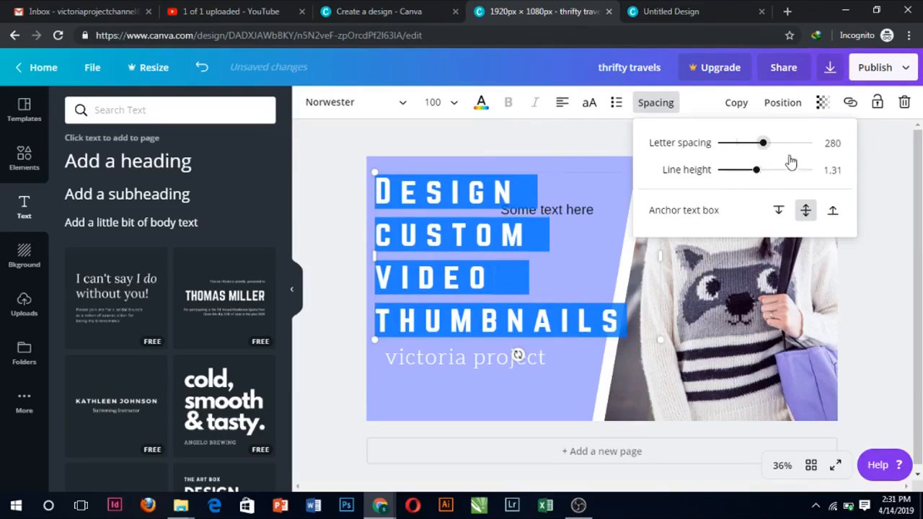
click(575, 143)
- Delete the 'Some text here' text box
click(574, 143)
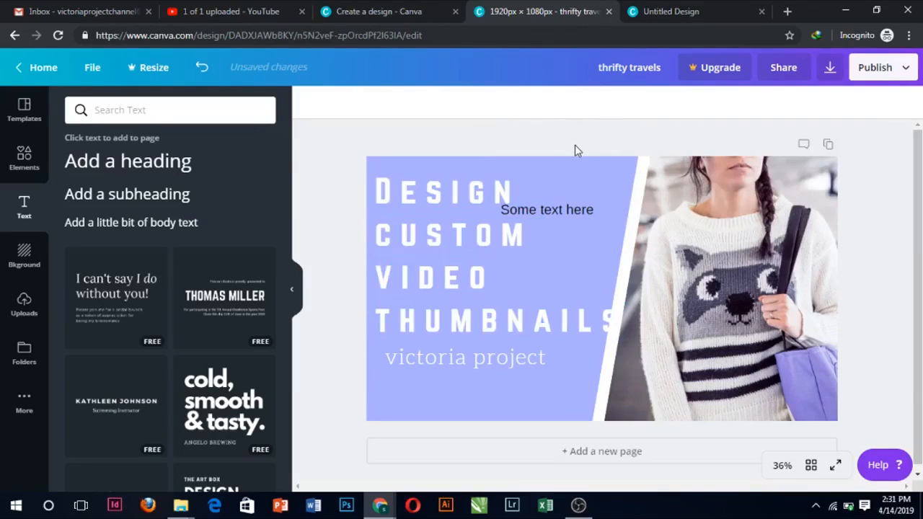
click(575, 213)
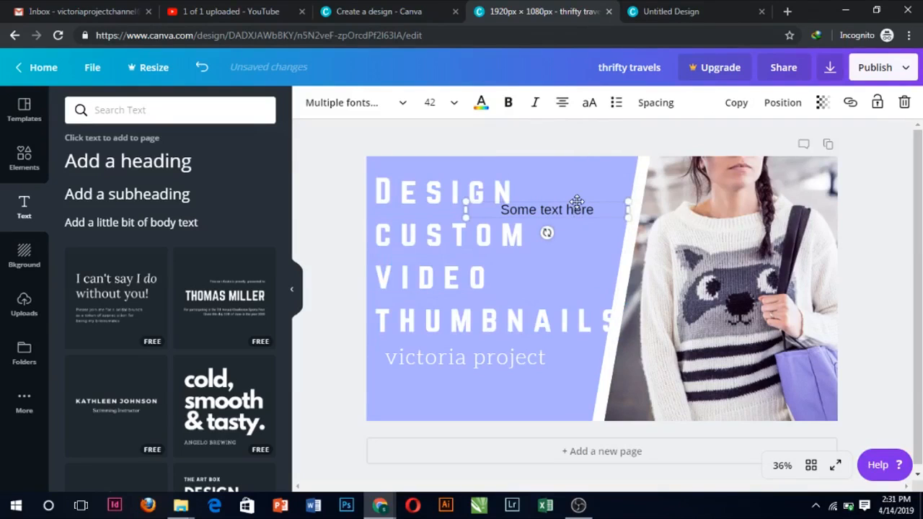
click(904, 102)
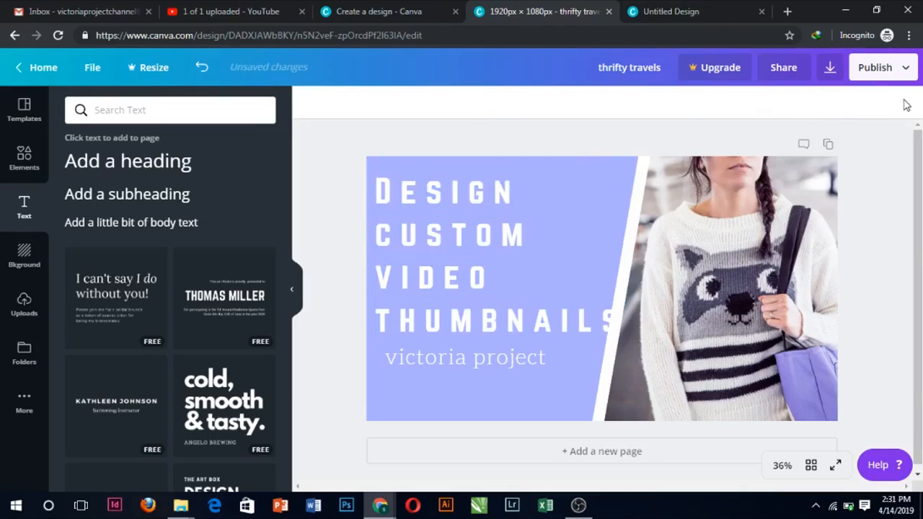
- Change the blue background panel's colour to coral
click(509, 167)
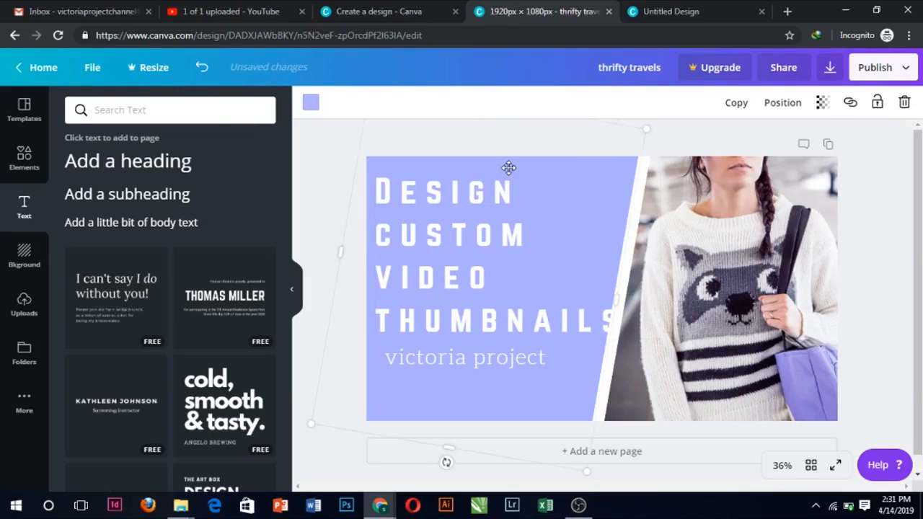
click(311, 106)
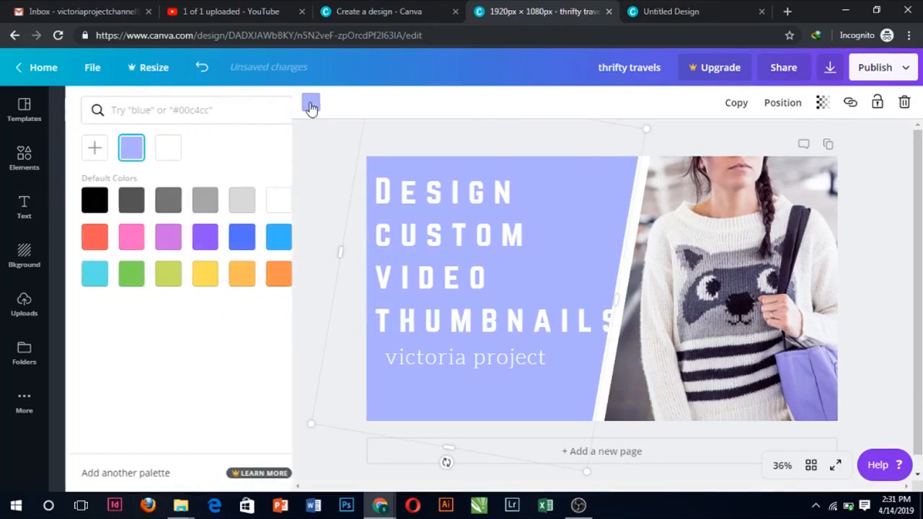
click(81, 240)
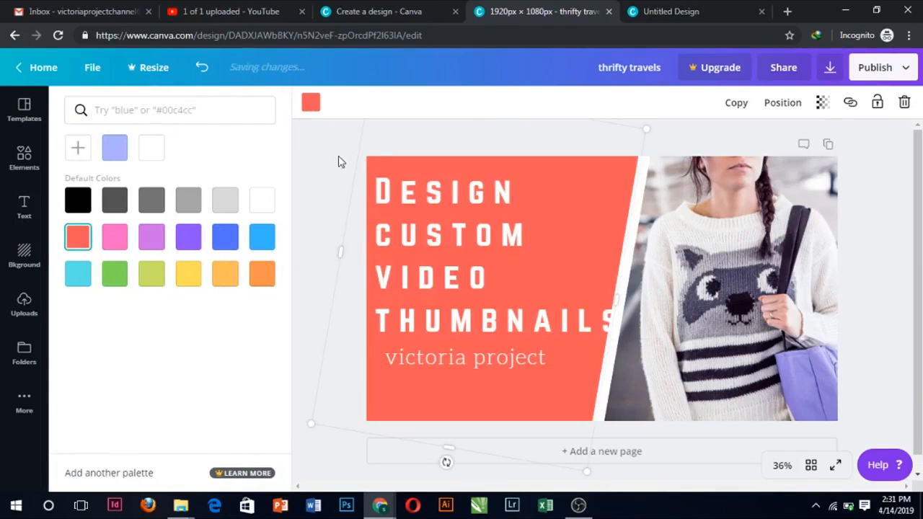
click(423, 131)
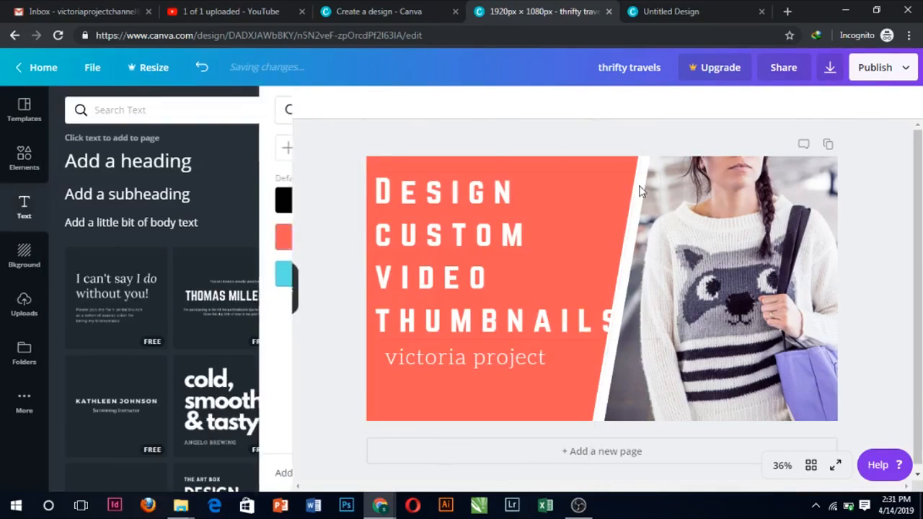
- Nudge the woman photo slightly up and left within its frame
click(630, 231)
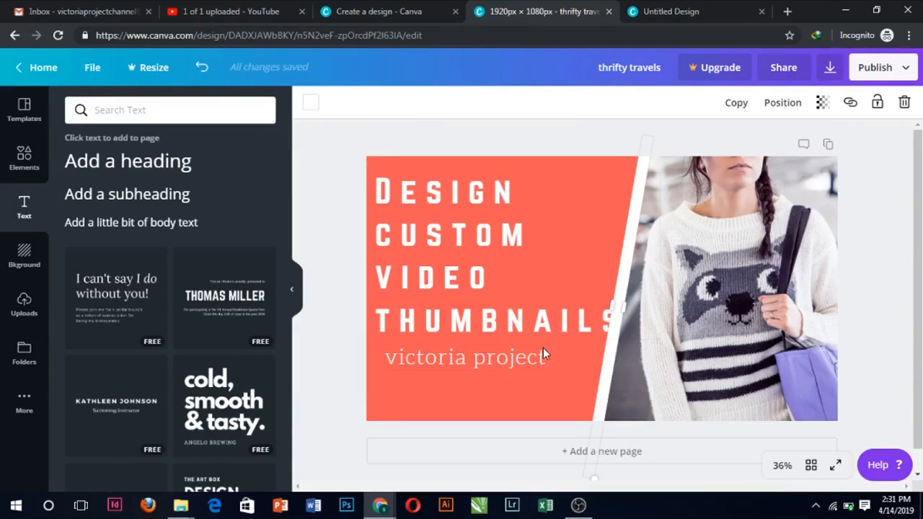
click(748, 296)
drag(749, 296, 730, 290)
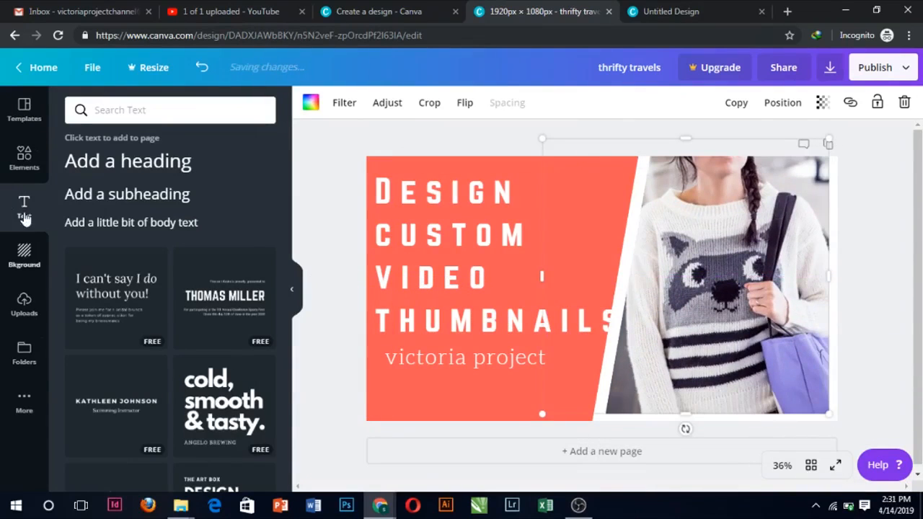
- Search Elements for 'video' and drag the man-with-camera photo onto the canvas
click(24, 157)
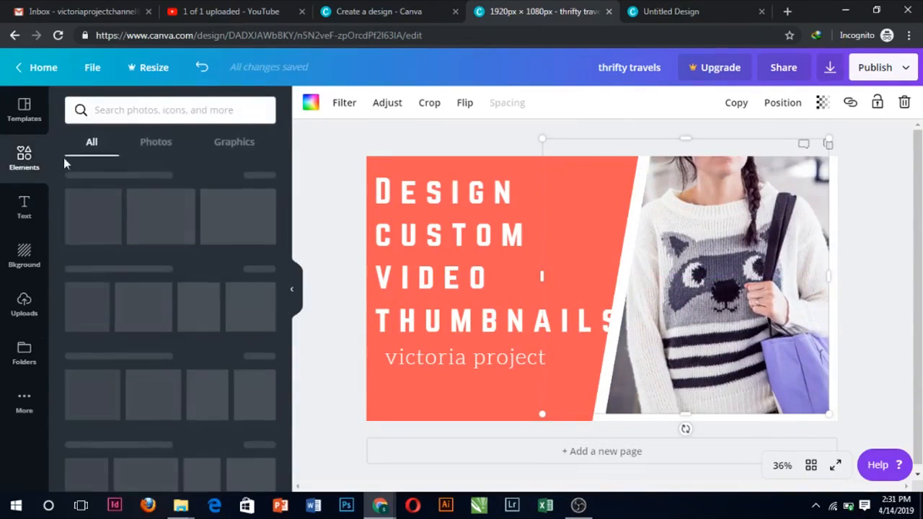
click(124, 116)
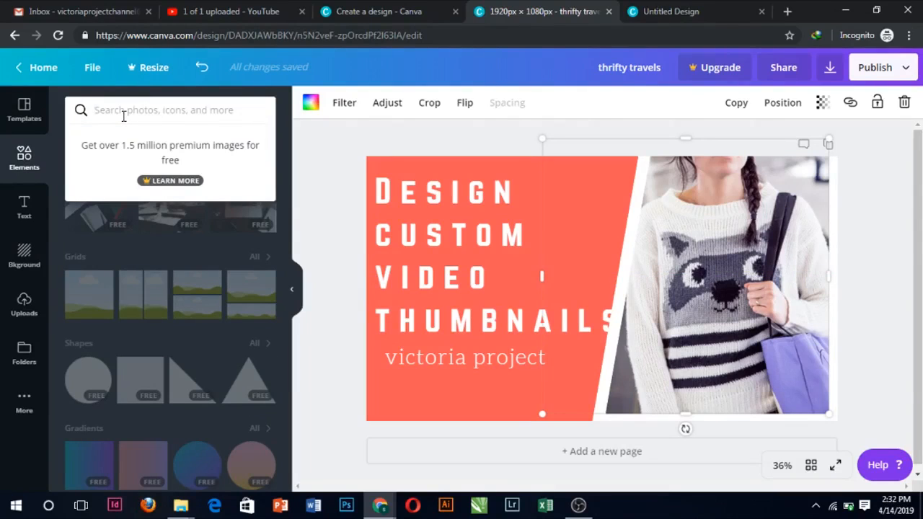
text(vide)
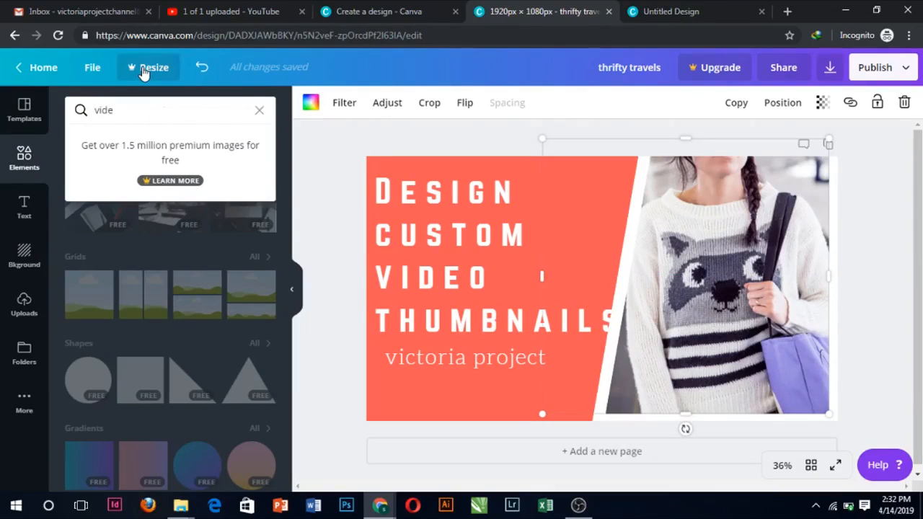
key(Return)
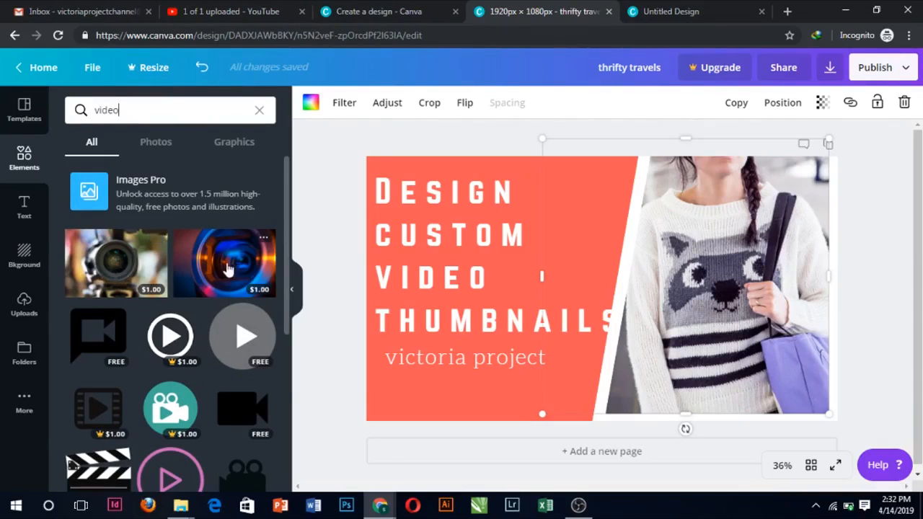
scroll(72, 368, down, 3)
scroll(108, 357, down, 6)
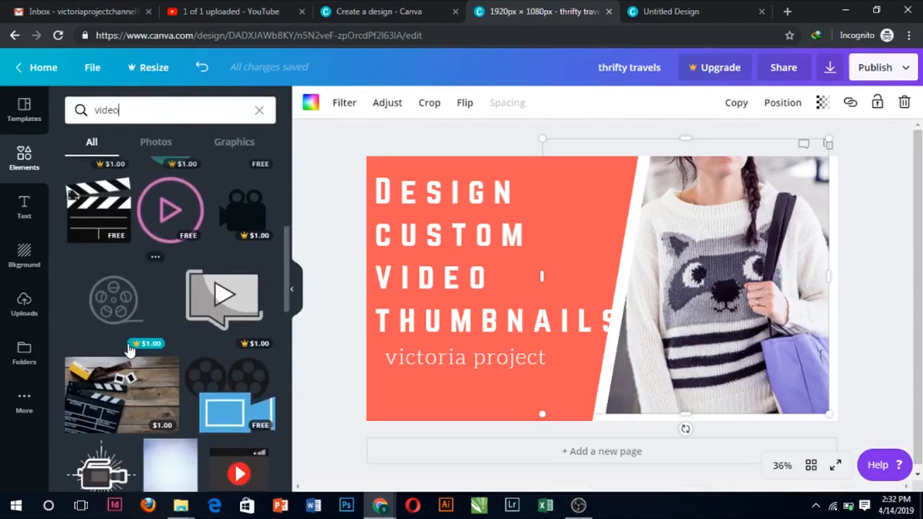
scroll(153, 346, down, 3)
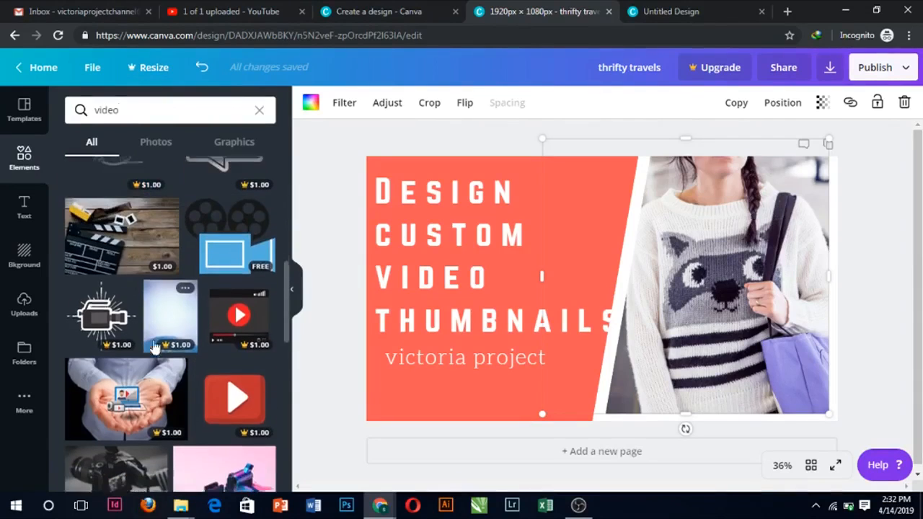
scroll(154, 347, down, 4)
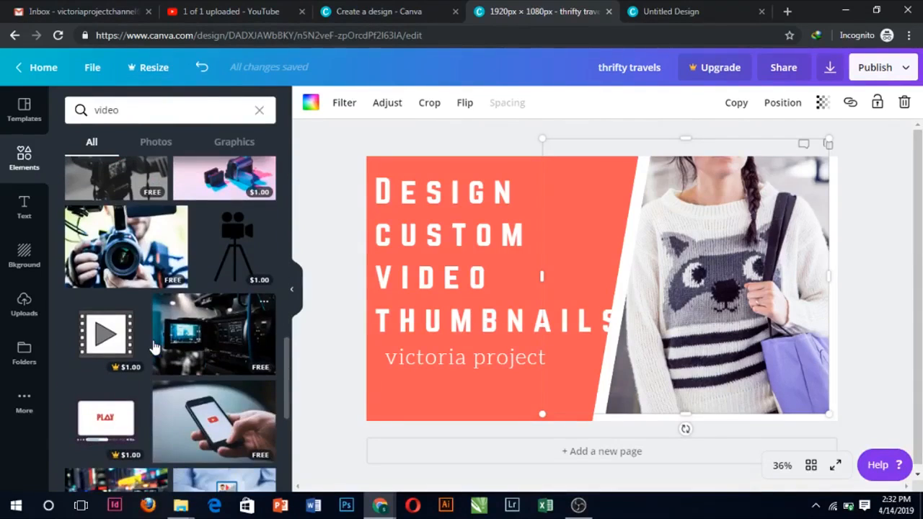
drag(129, 269, 636, 236)
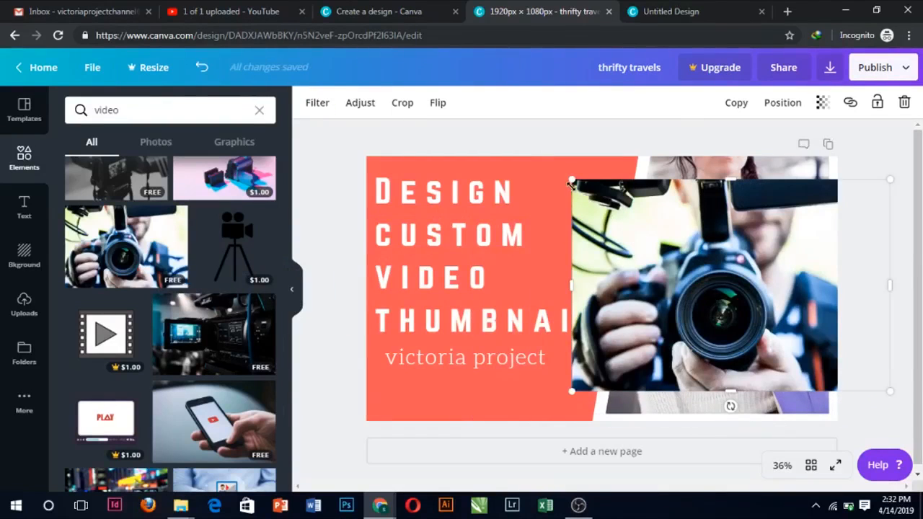
- Enlarge the camera photo, delete the woman photo, and fit the camera photo into the right frame
drag(572, 161, 497, 130)
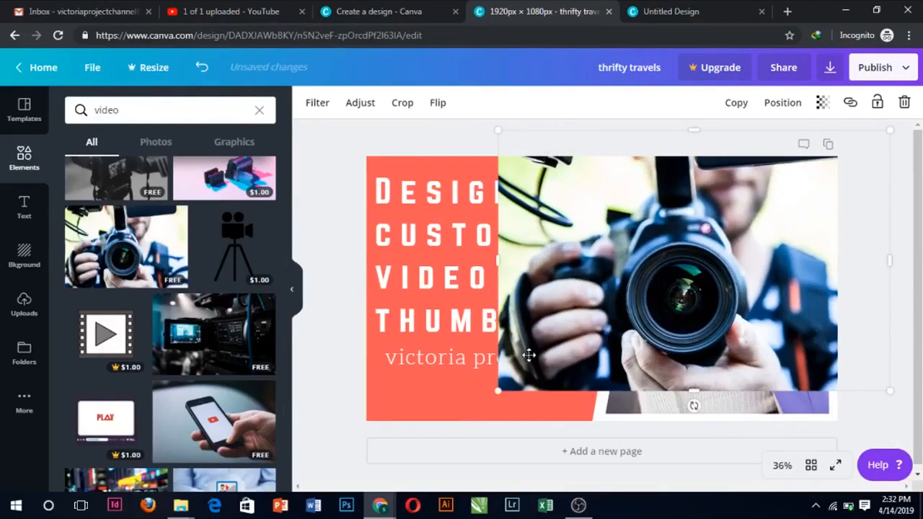
drag(498, 392, 458, 451)
drag(695, 330, 518, 347)
click(788, 301)
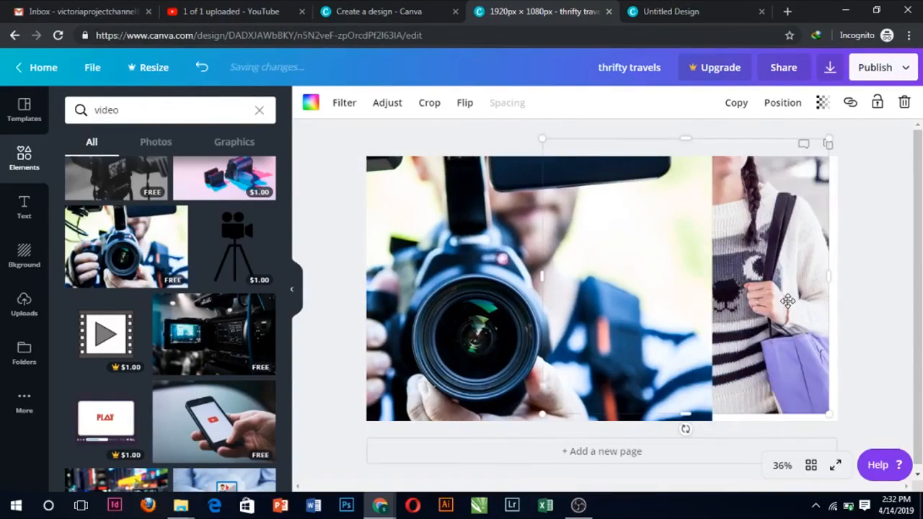
key(Delete)
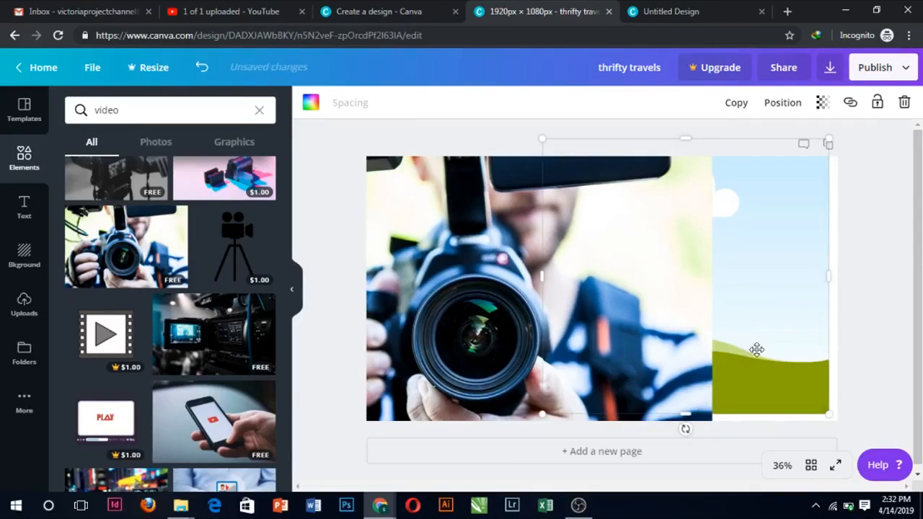
drag(451, 209, 794, 223)
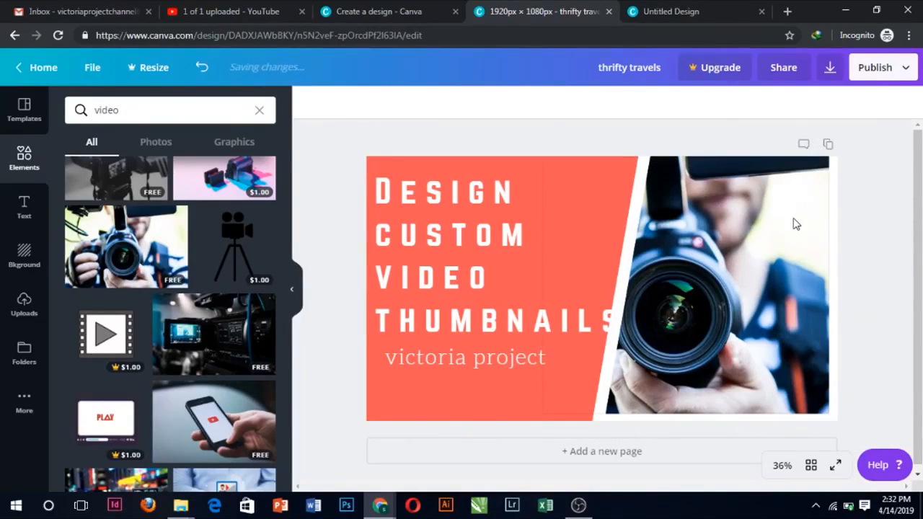
drag(716, 224, 755, 227)
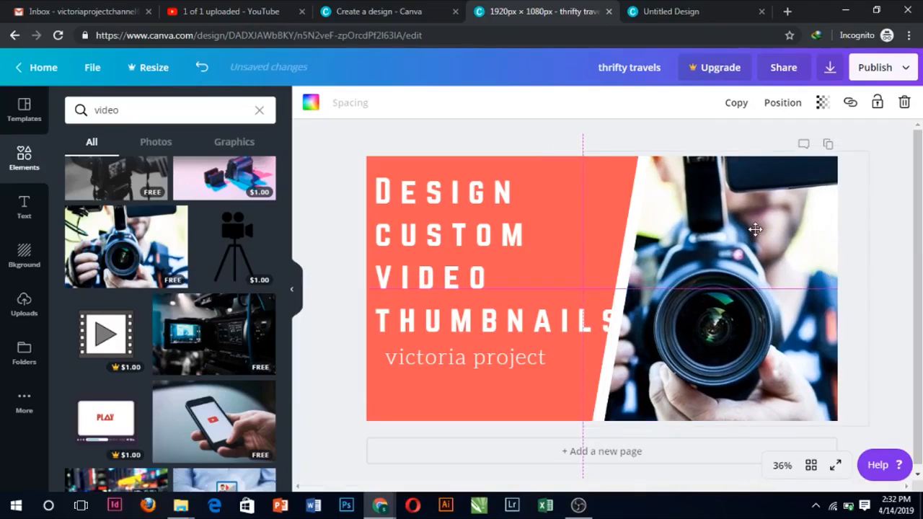
click(896, 203)
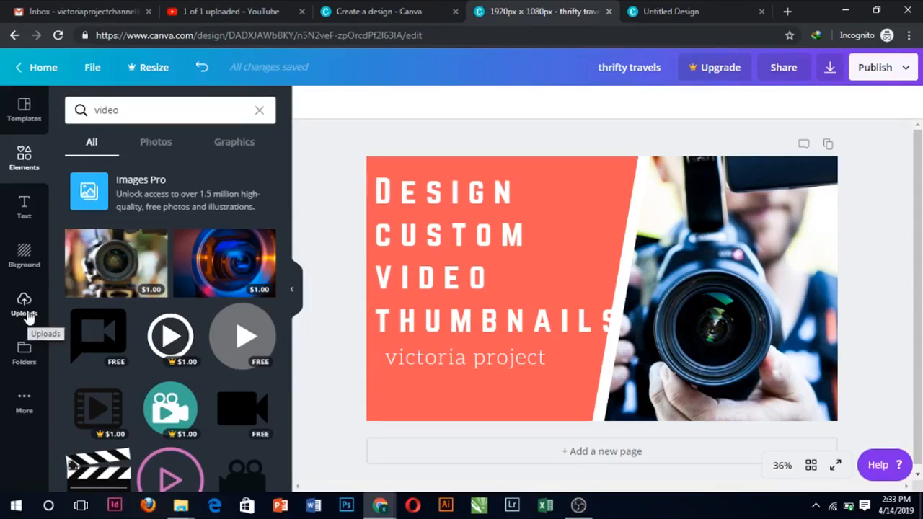
- Drag a blue-to-purple gradient square from Elements onto the left part of the design
click(26, 315)
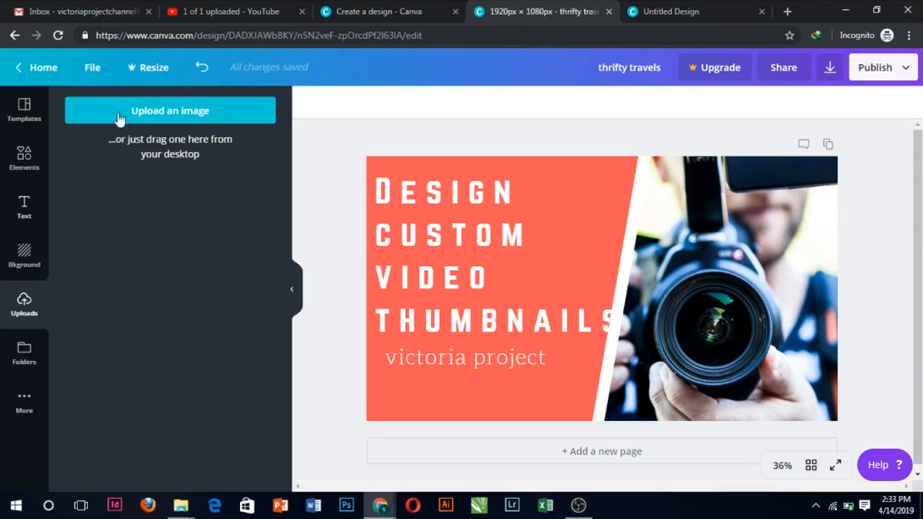
click(27, 265)
click(30, 165)
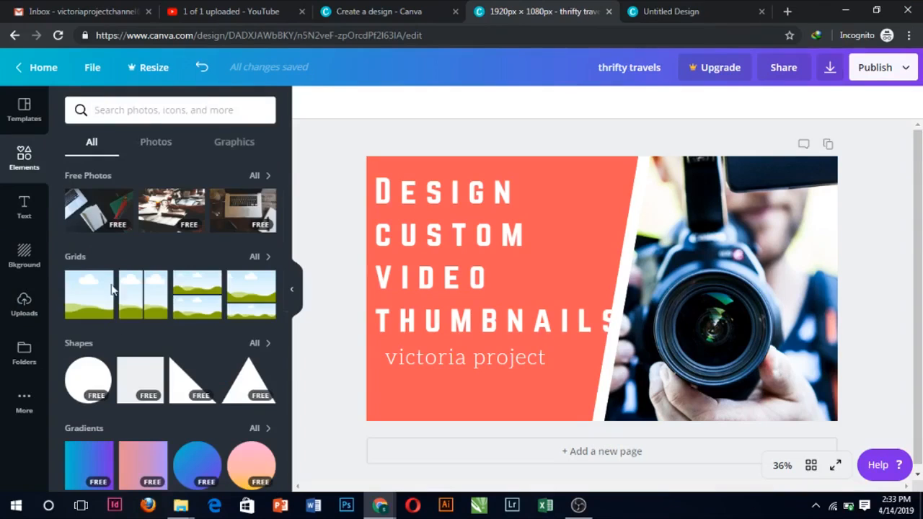
scroll(140, 110, down, 2)
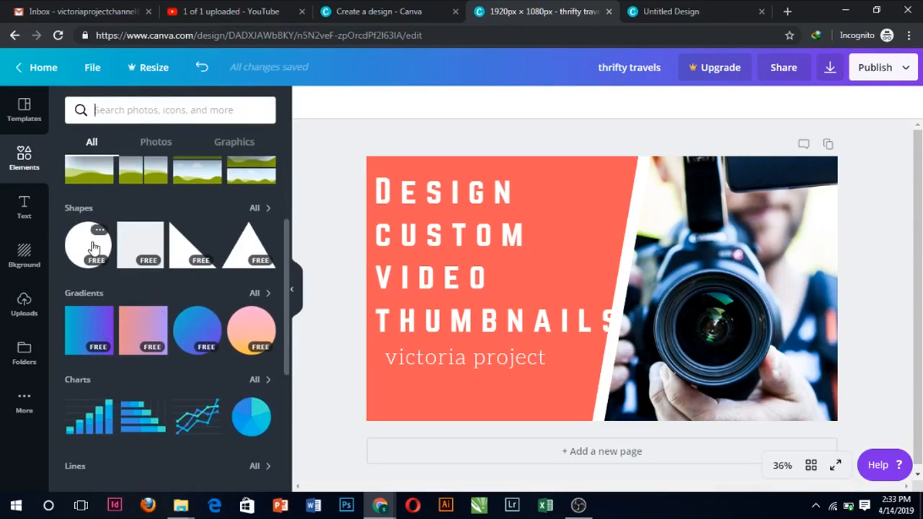
drag(94, 334, 384, 181)
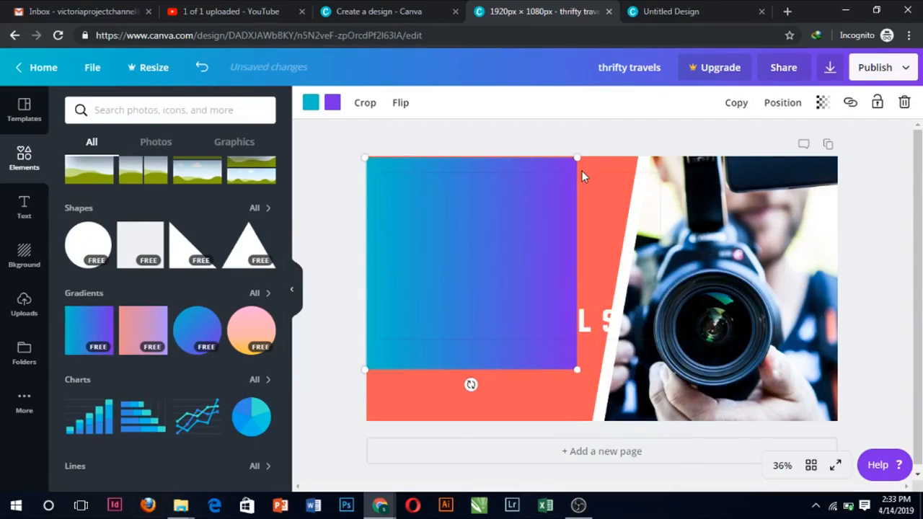
- Enlarge the gradient to full page height and most of the width over the left area
drag(575, 160, 890, 185)
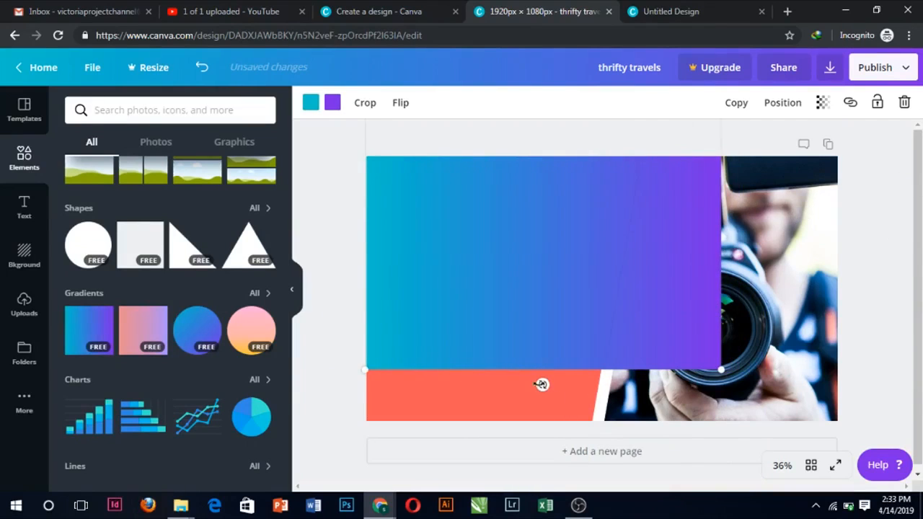
drag(364, 374, 344, 454)
drag(677, 224, 732, 243)
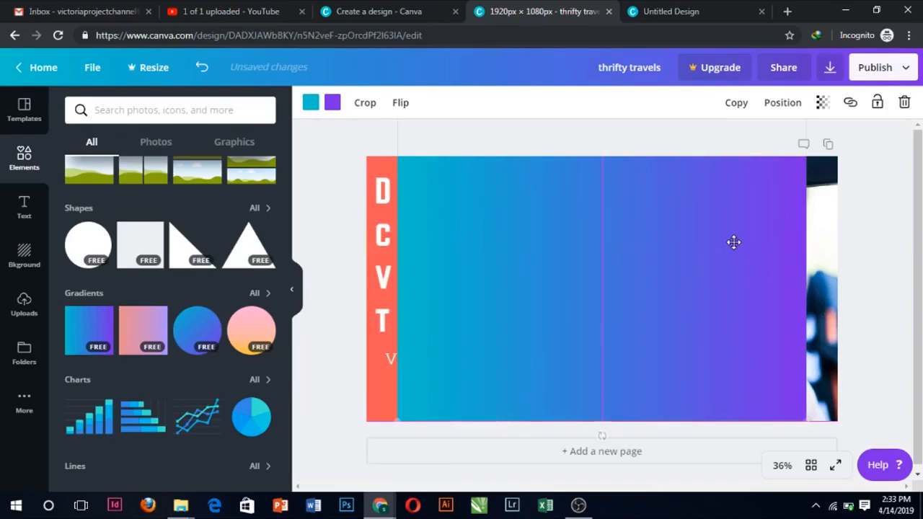
drag(417, 187, 552, 278)
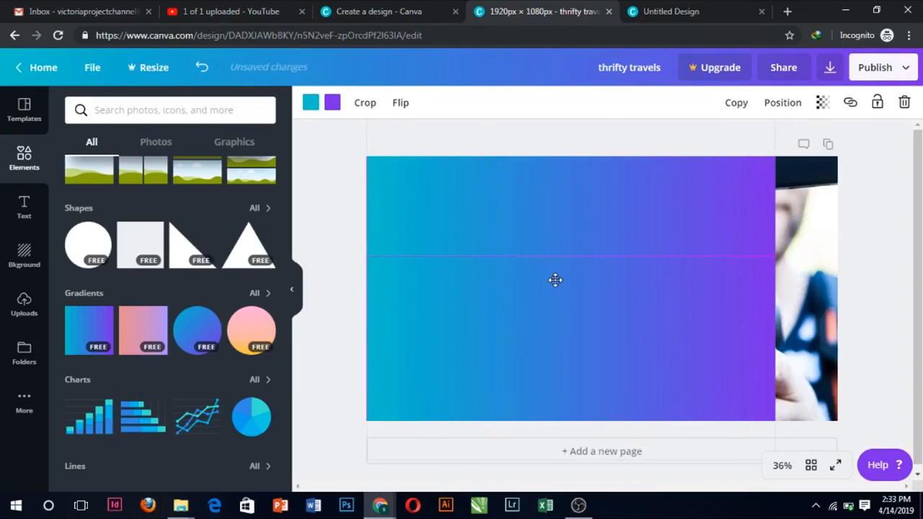
mouse_move(777, 286)
mouse_down()
mouse_move(820, 284)
mouse_move(775, 288)
mouse_up()
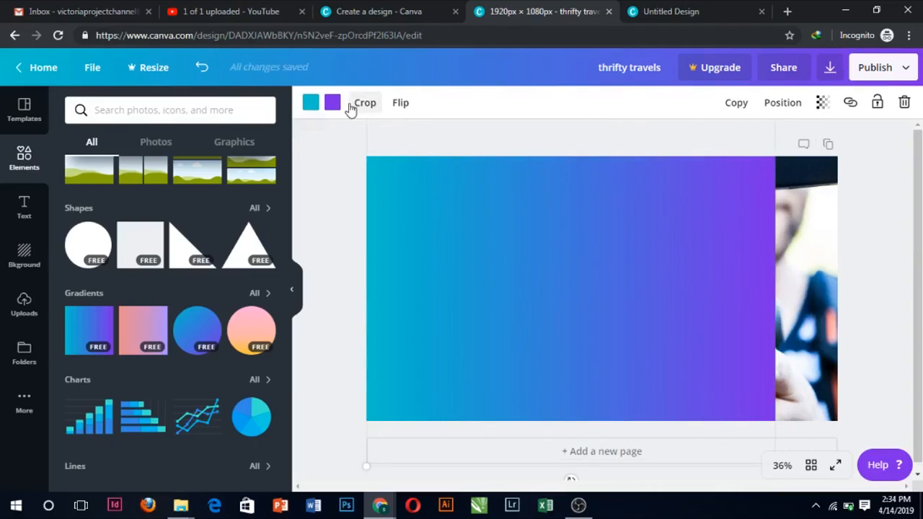
- Set the gradient's transparency to 61
click(822, 102)
click(660, 198)
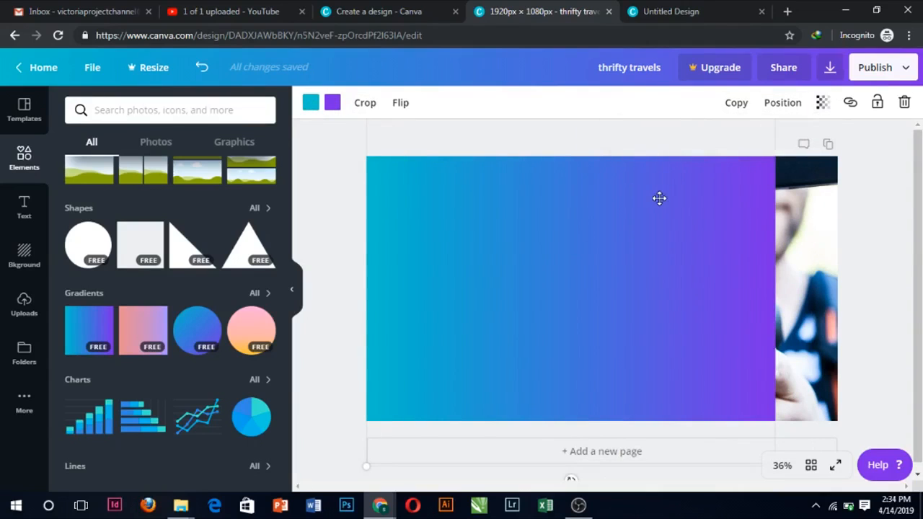
click(822, 103)
drag(793, 137, 755, 151)
- Stretch and position the gradient to cover the whole design
drag(719, 276, 810, 274)
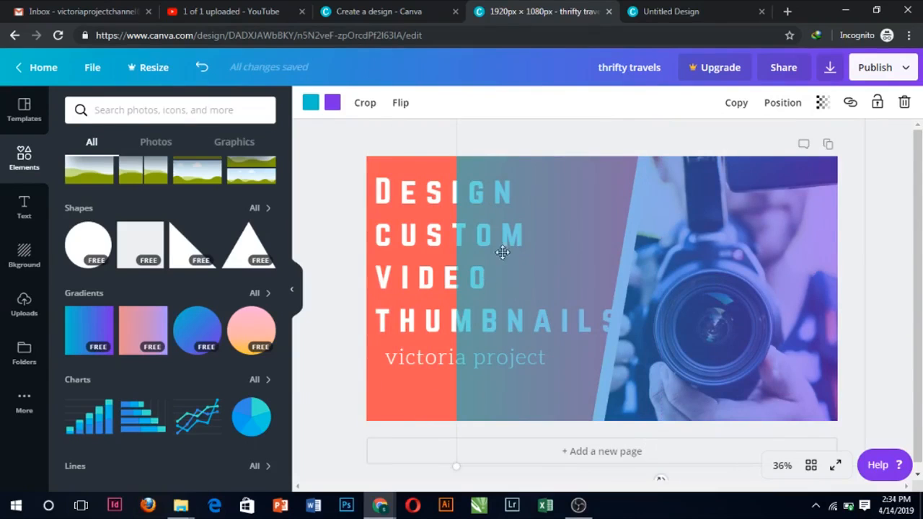
drag(551, 264, 540, 324)
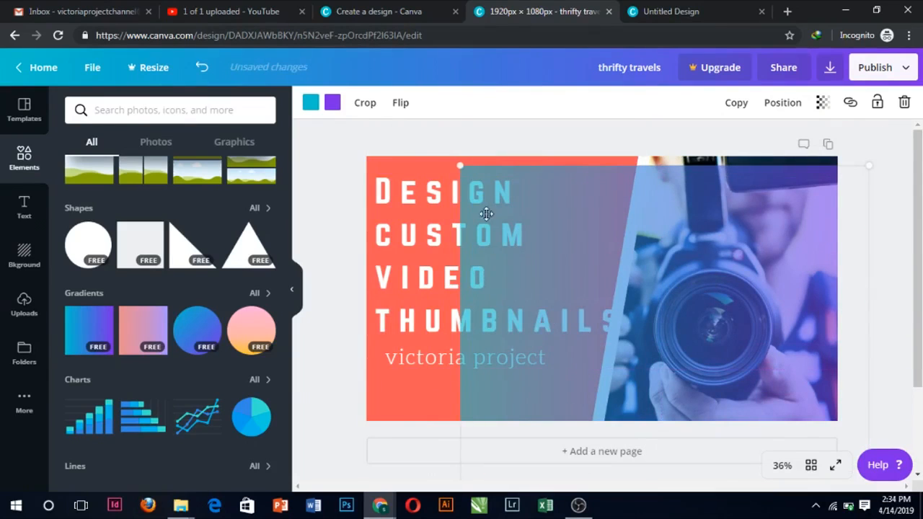
drag(462, 167, 316, 120)
drag(754, 346, 745, 285)
drag(610, 383, 625, 329)
- Reorder the gradient's layer to sit behind the heading text but above the coral background
click(776, 108)
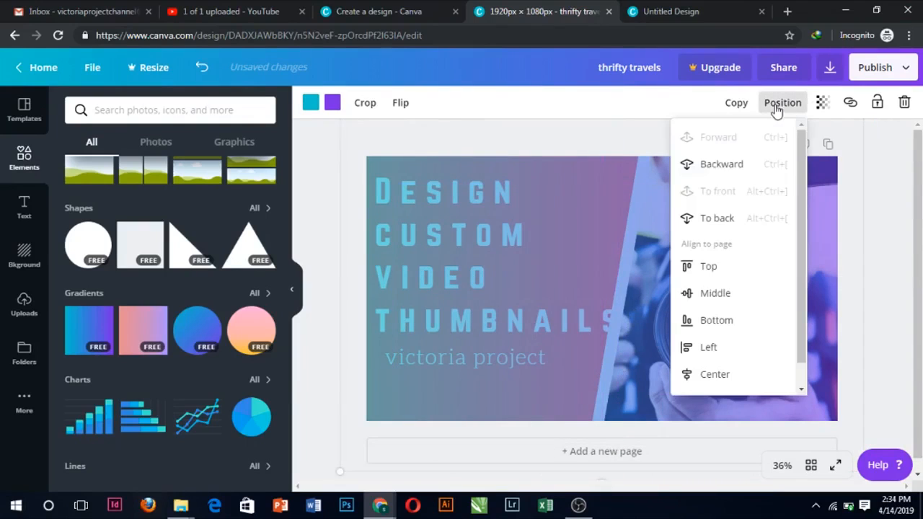
click(716, 166)
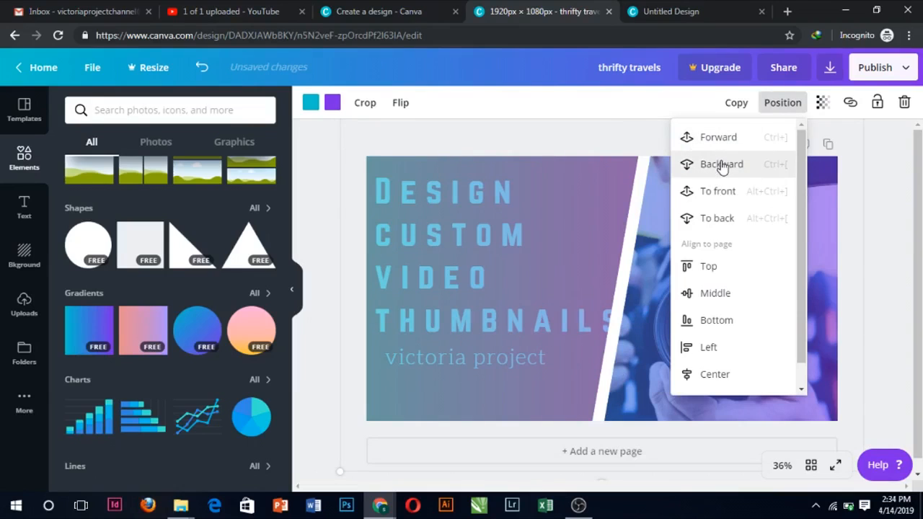
click(723, 166)
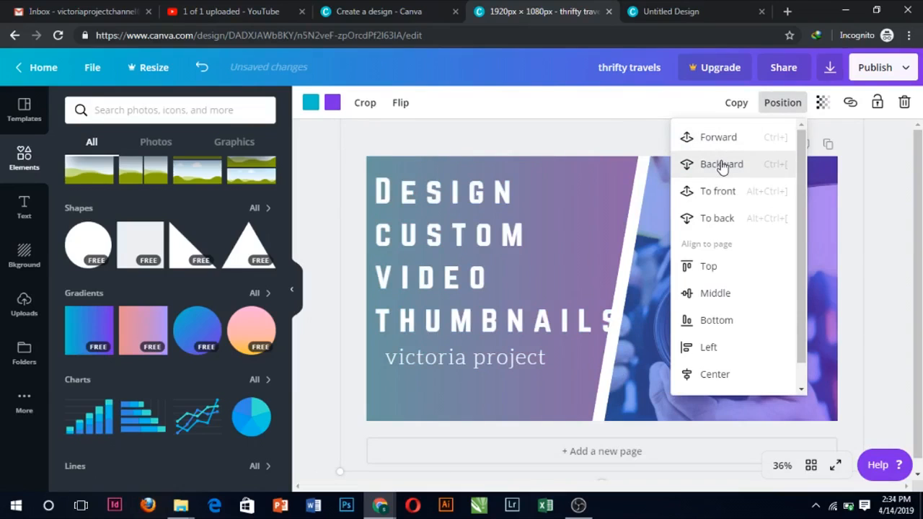
click(723, 167)
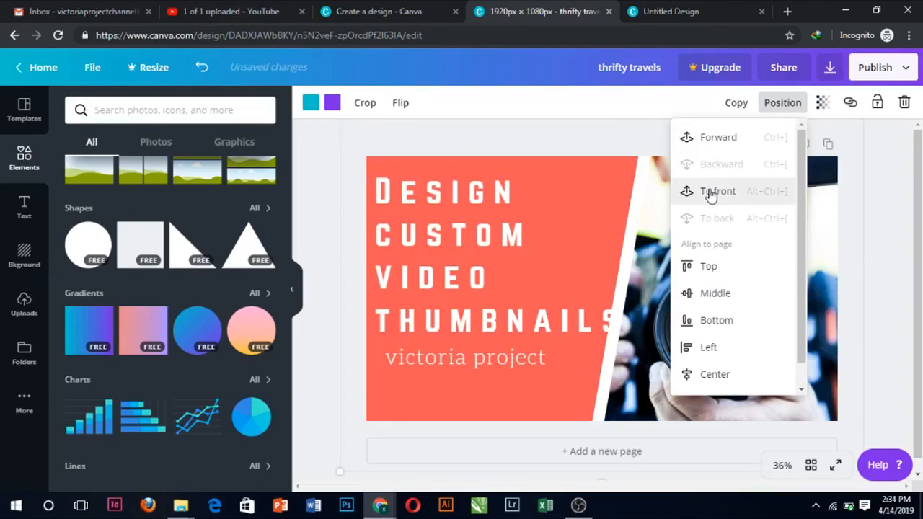
click(706, 144)
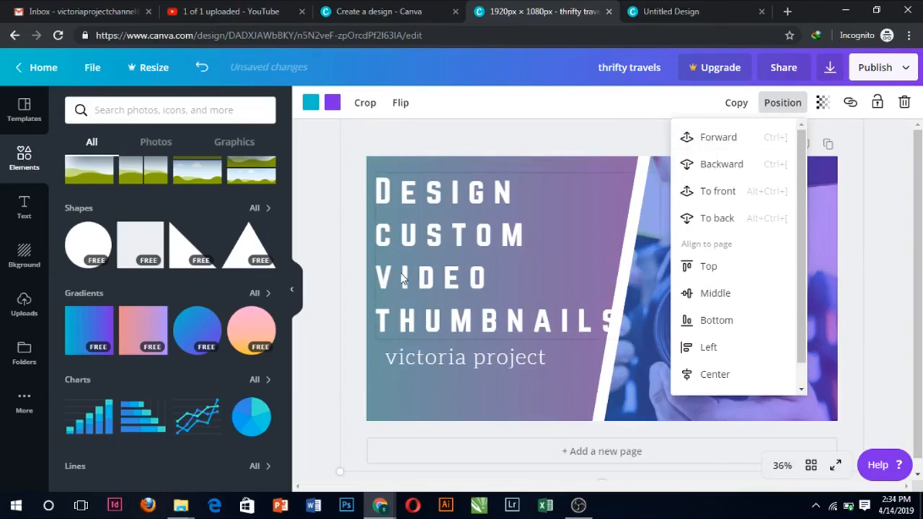
- Recolour all of the heading text coral
double_click(403, 278)
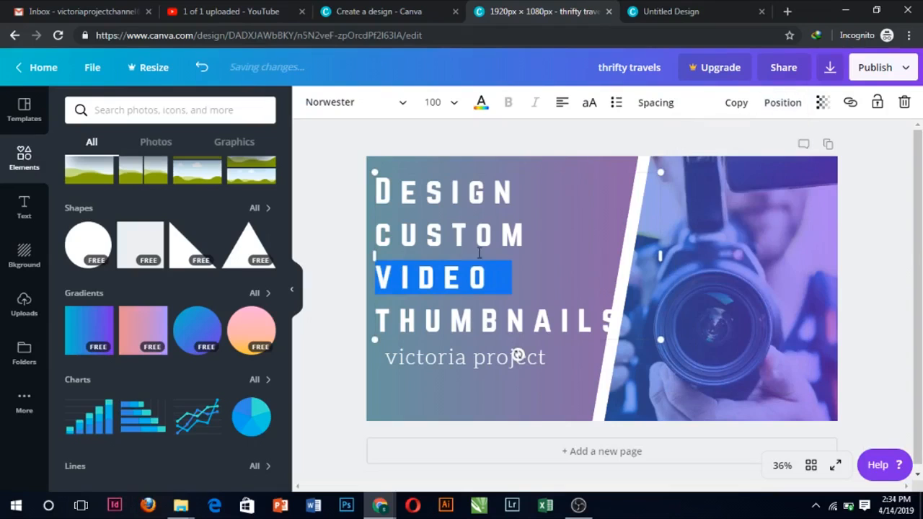
click(463, 315)
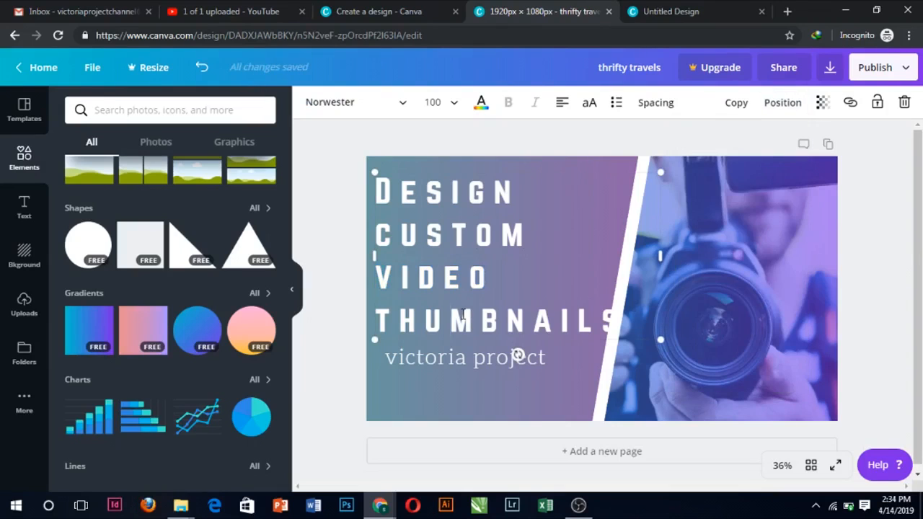
key(ctrl+a)
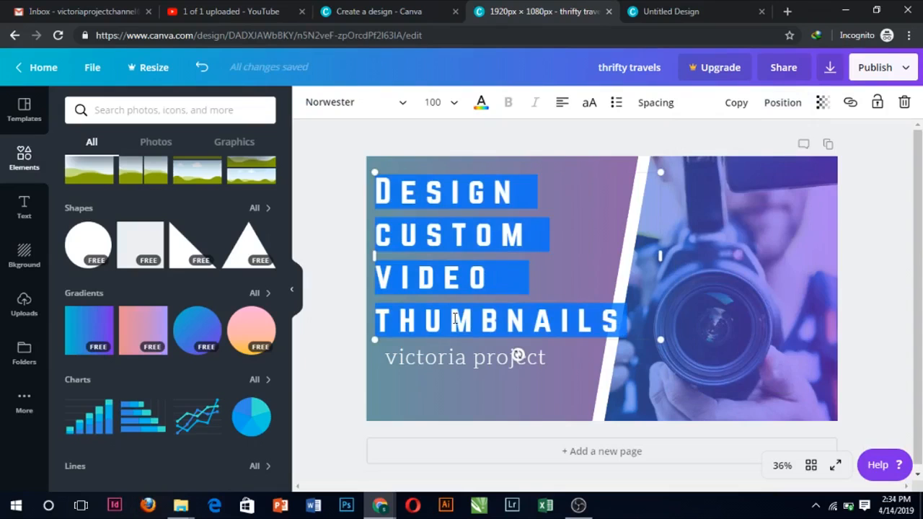
click(479, 105)
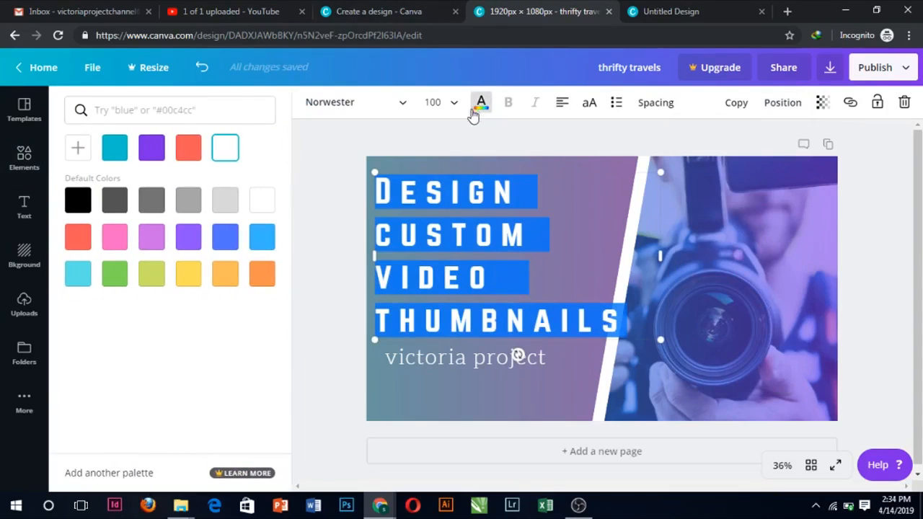
click(187, 150)
click(342, 172)
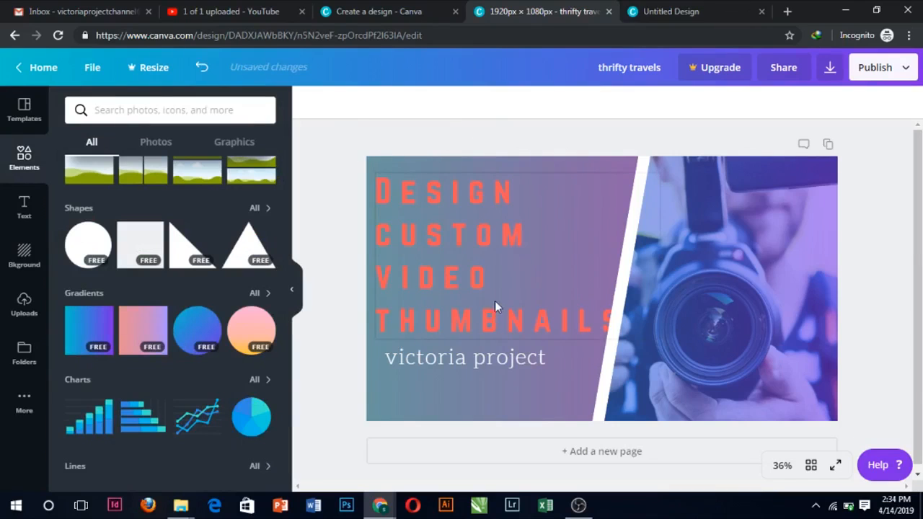
- Duplicate the heading text box to form an offset shadow copy
click(474, 318)
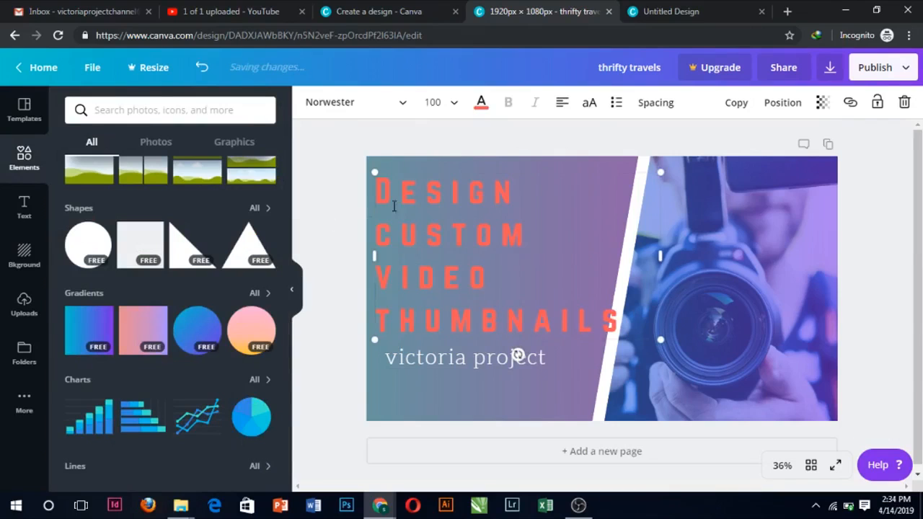
click(737, 105)
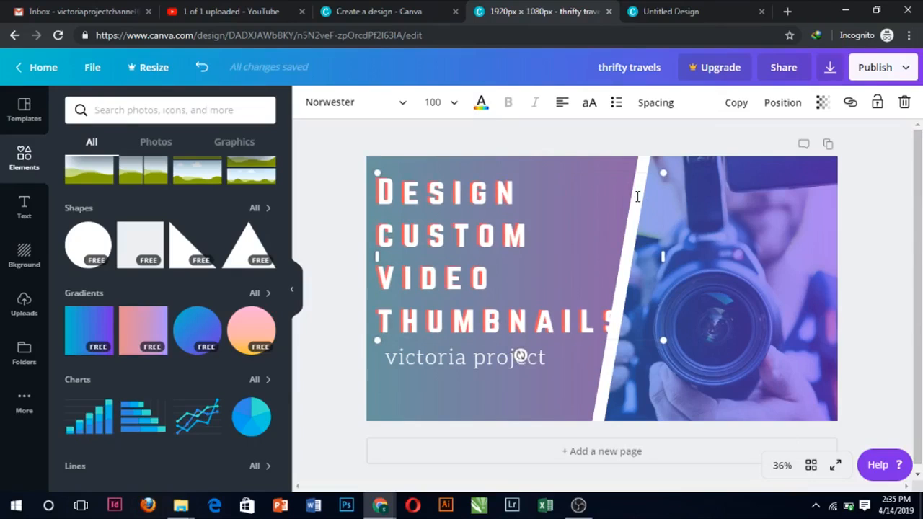
click(322, 202)
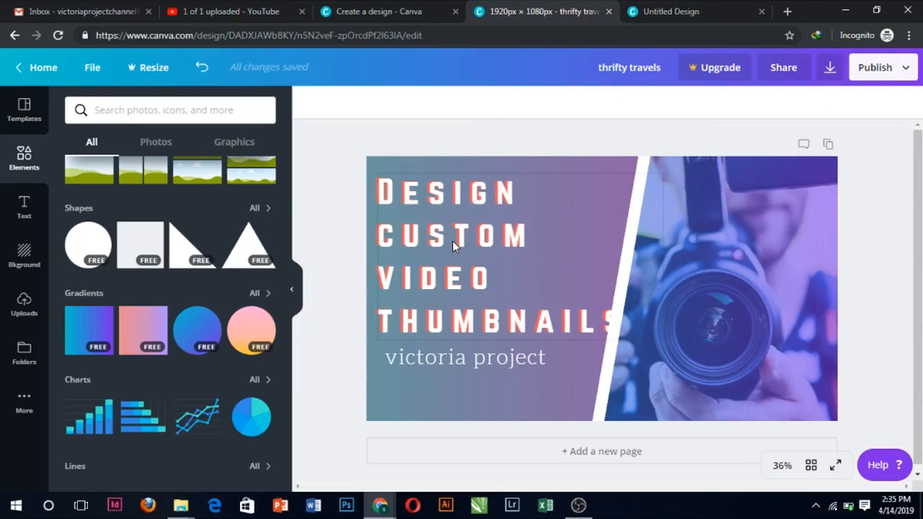
- Search elements for 'smile' and place the sunglasses emoji on the design
click(125, 112)
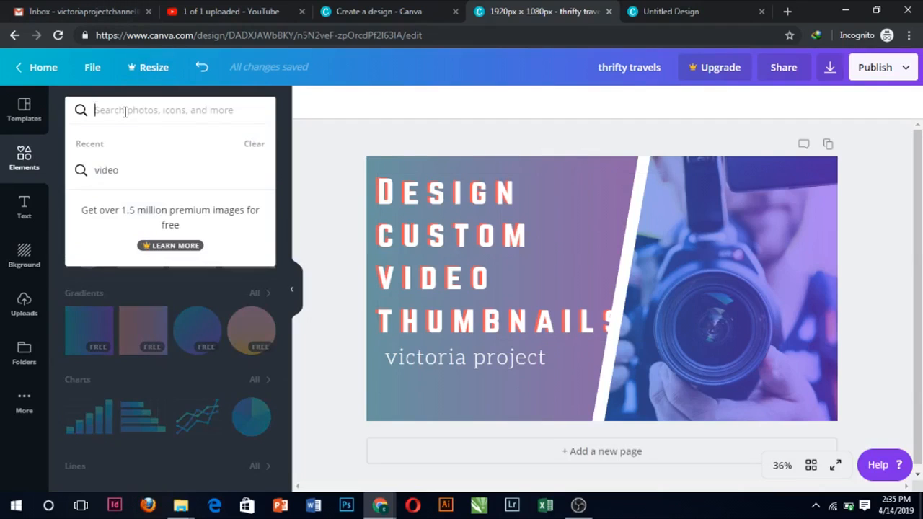
text(smile)
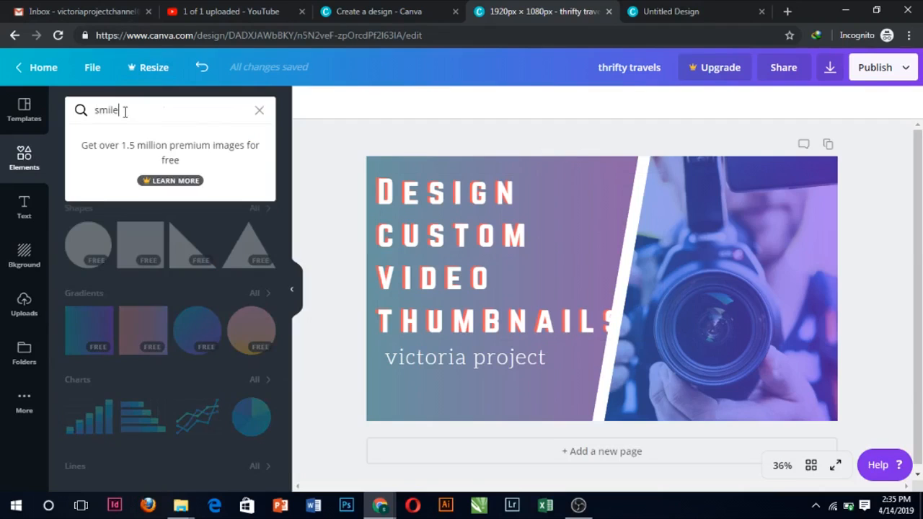
key(Return)
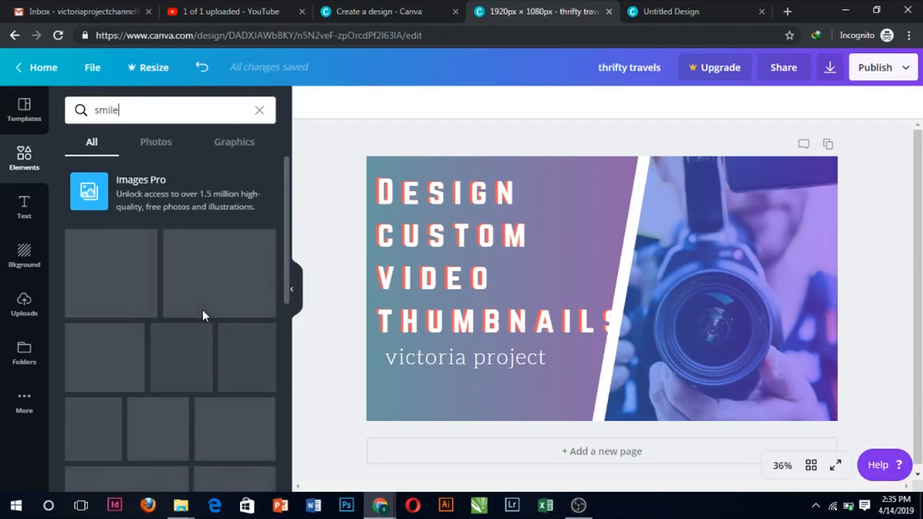
drag(75, 261, 577, 214)
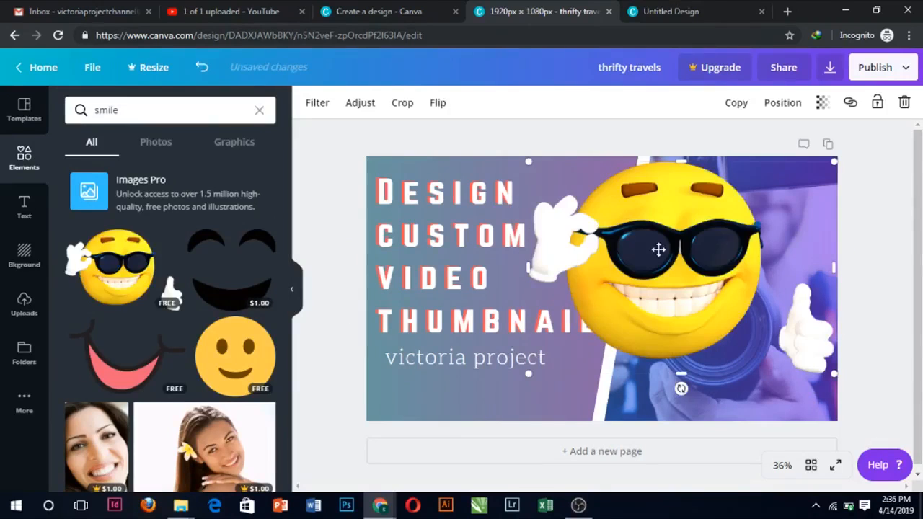
- Shrink the sunglasses emoji and position it over the camera photo at upper right
drag(529, 159, 629, 232)
drag(705, 281, 707, 208)
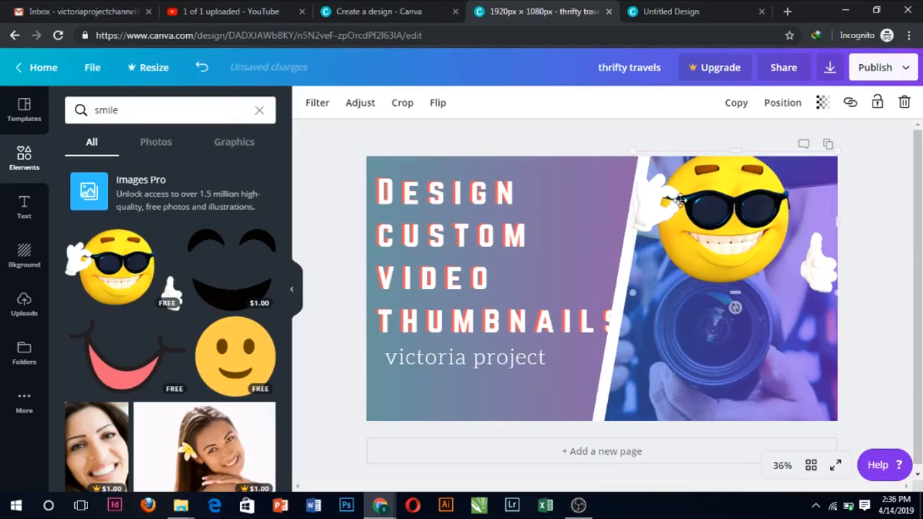
drag(633, 150, 652, 170)
drag(746, 235, 720, 224)
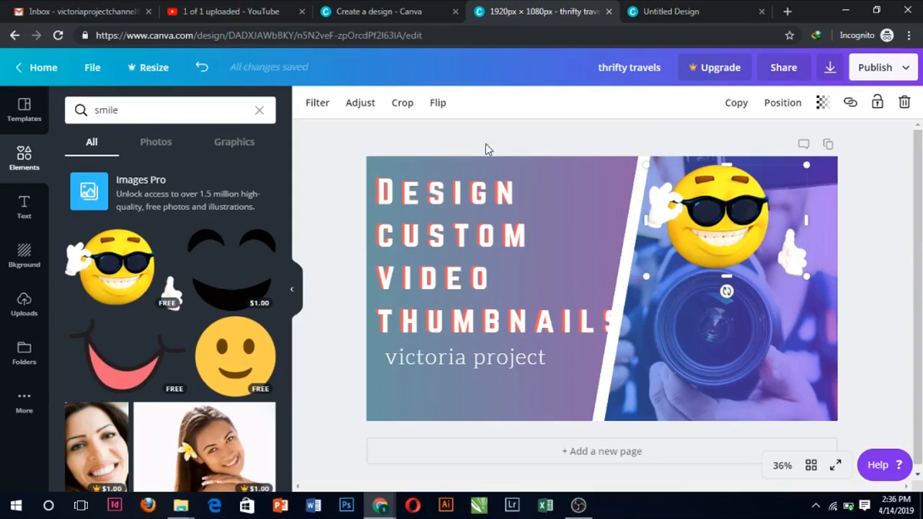
- Clear the smile search and rename the design to 'Videothumbnailep 1'
click(260, 111)
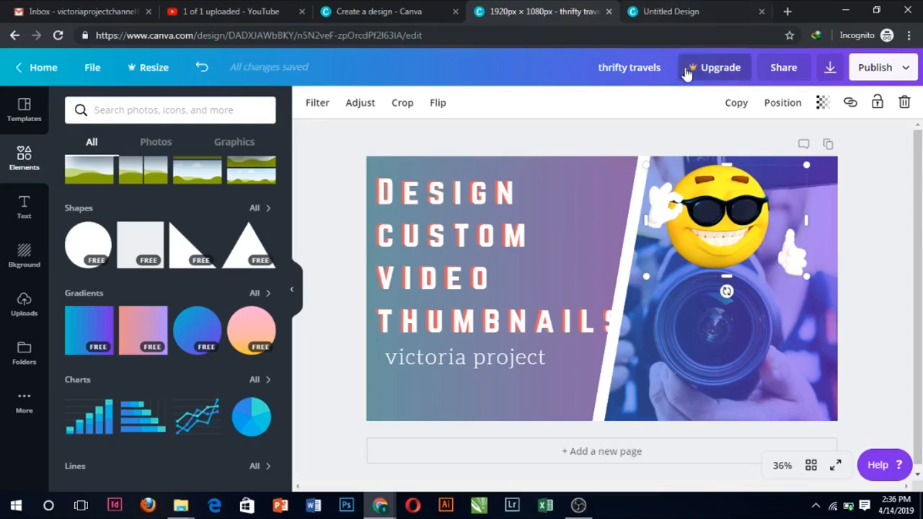
click(662, 68)
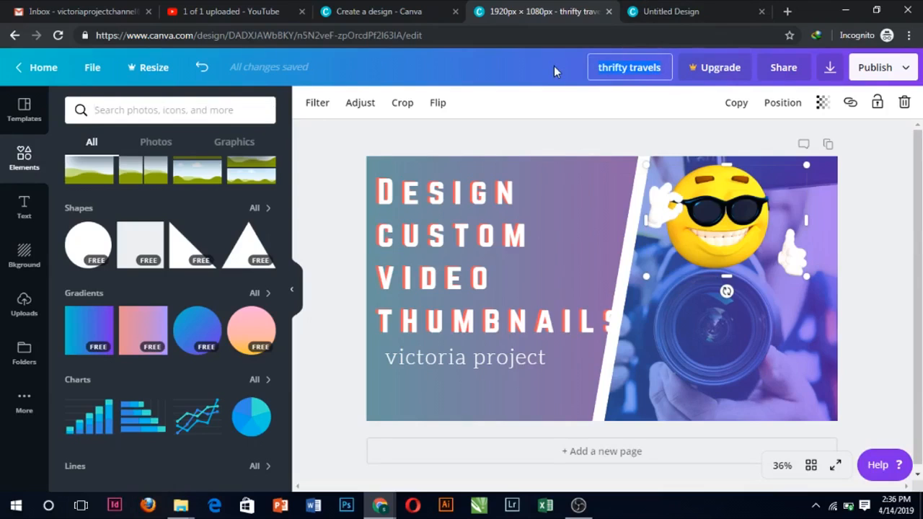
key(ctrl+a)
text(Videothumbnail)
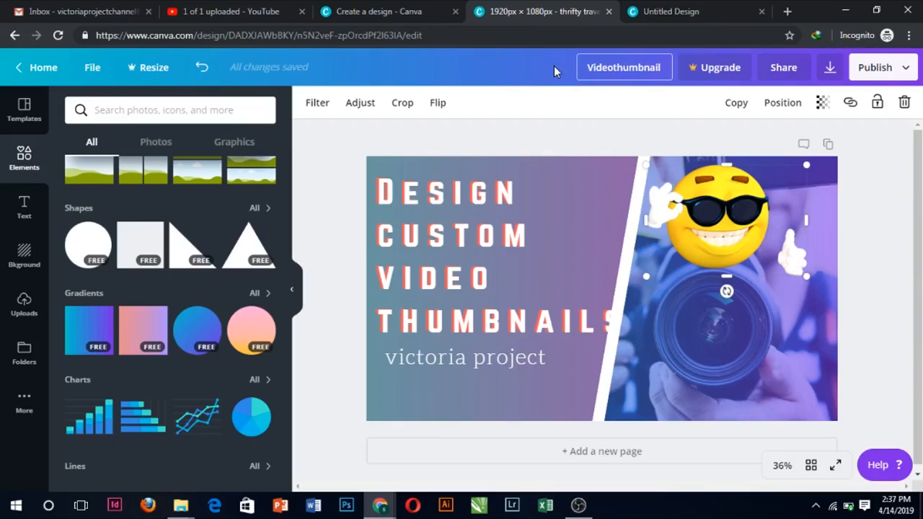
text(v)
key(BackSpace)
text(ep 1)
key(Return)
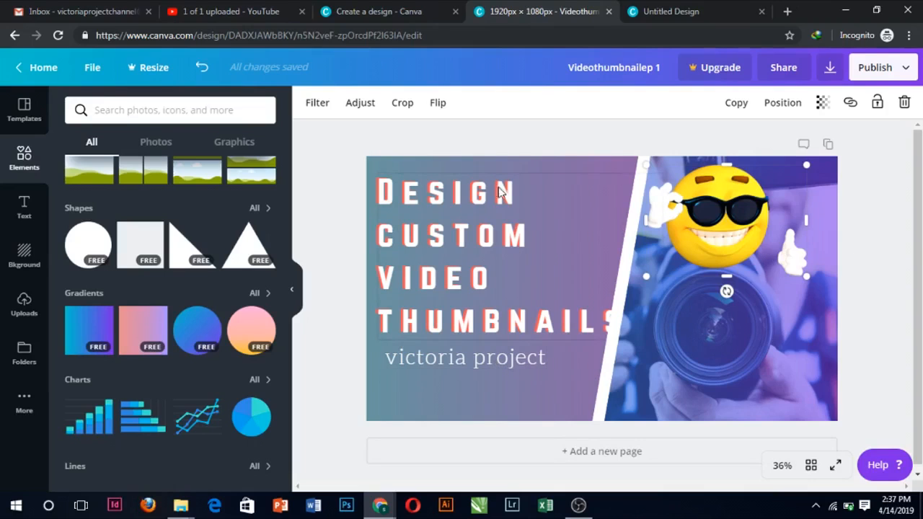
- Browse the More apps list (Add emojis, YouTube, GIPHY) and scroll back to the top
click(24, 401)
scroll(127, 368, down, 5)
scroll(126, 368, up, 5)
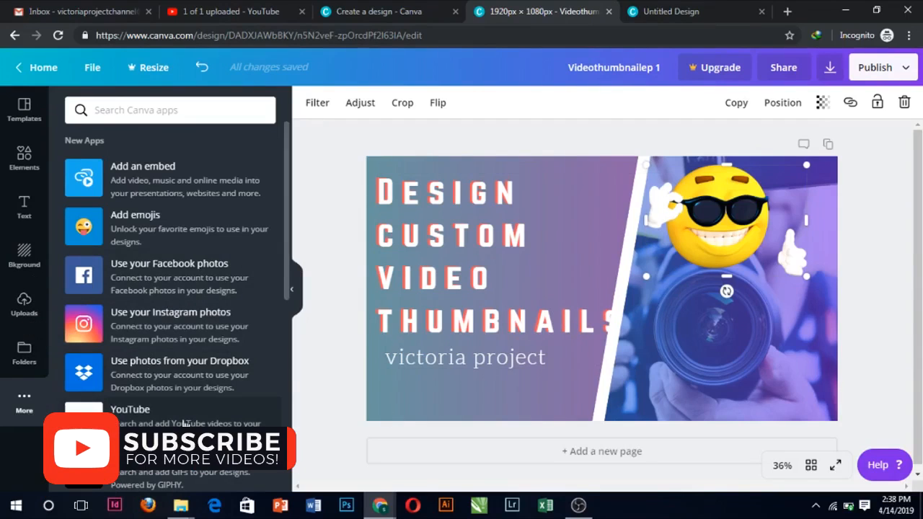
scroll(185, 424, down, 1)
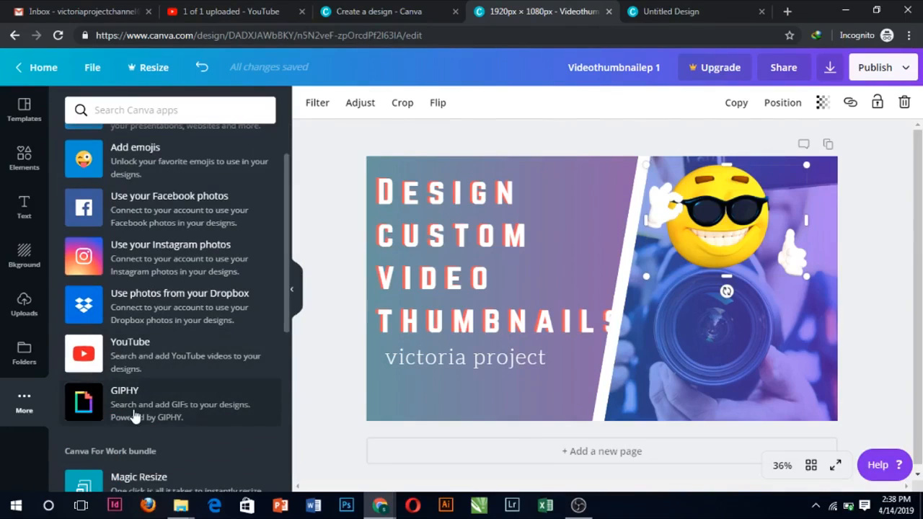
scroll(133, 417, down, 4)
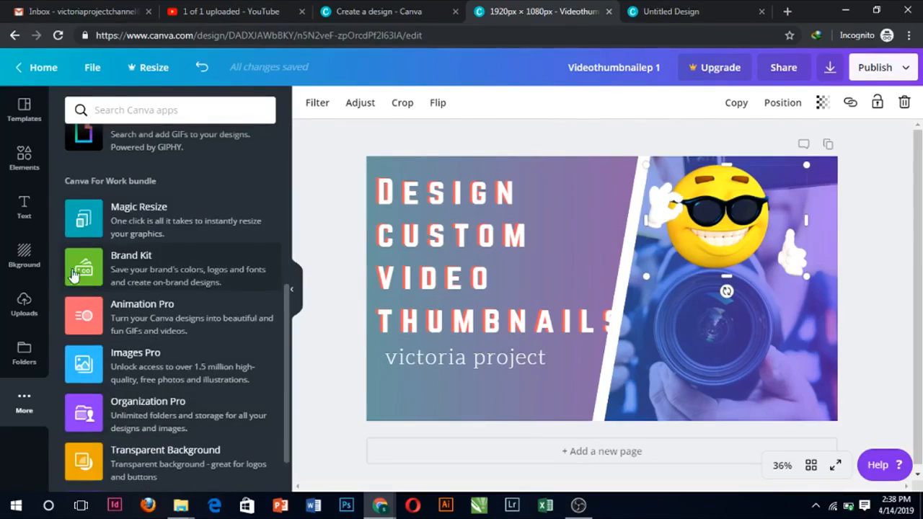
scroll(154, 397, down, 1)
scroll(155, 447, up, 5)
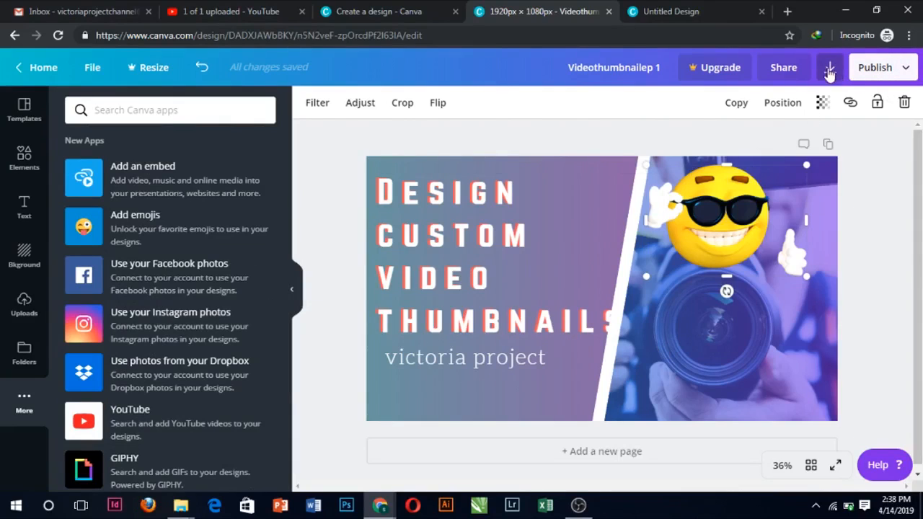
- Download the thumbnail design with the file type kept as PNG
click(830, 70)
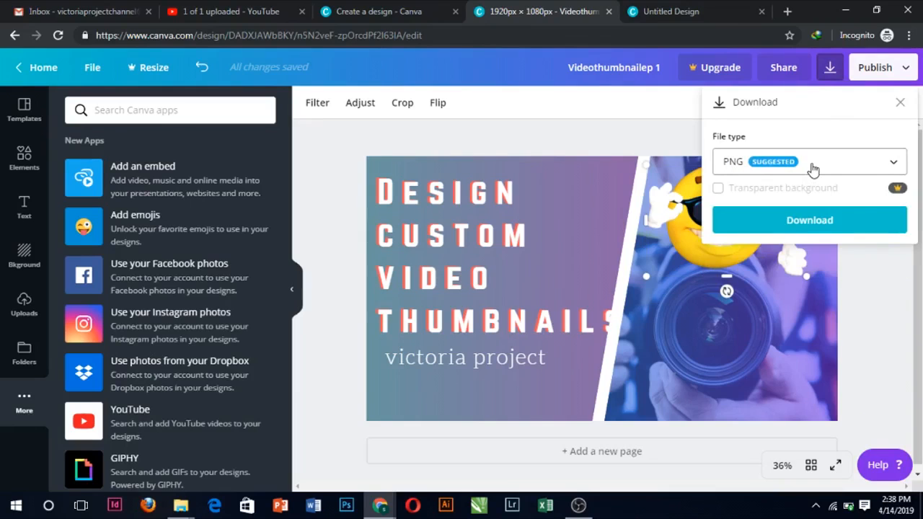
click(813, 168)
click(813, 168)
click(813, 168)
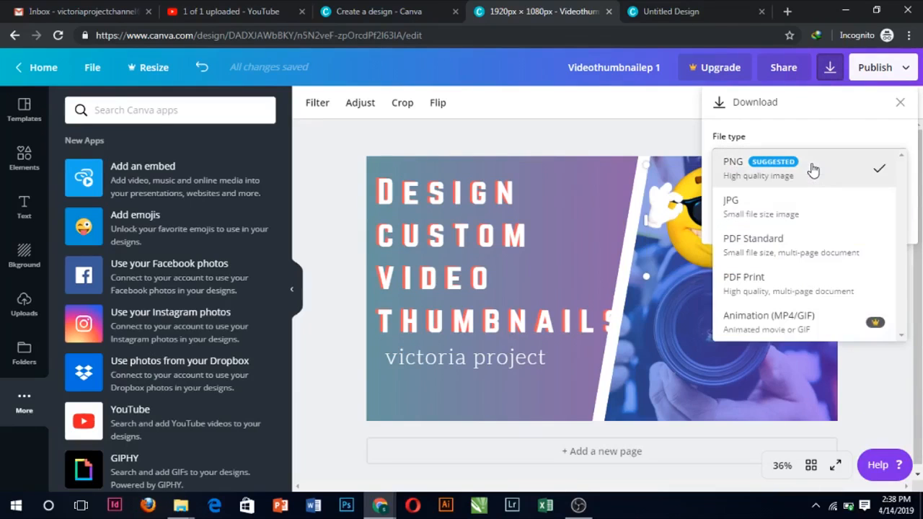
click(813, 169)
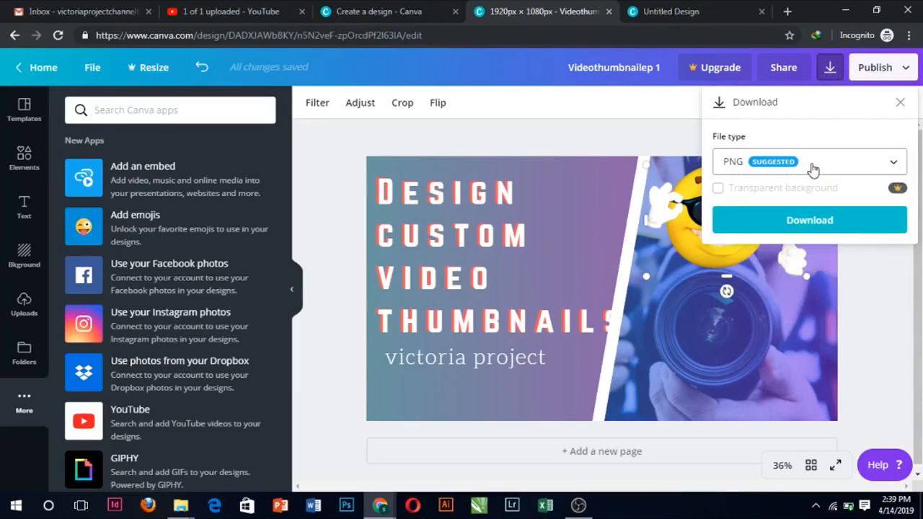
click(813, 169)
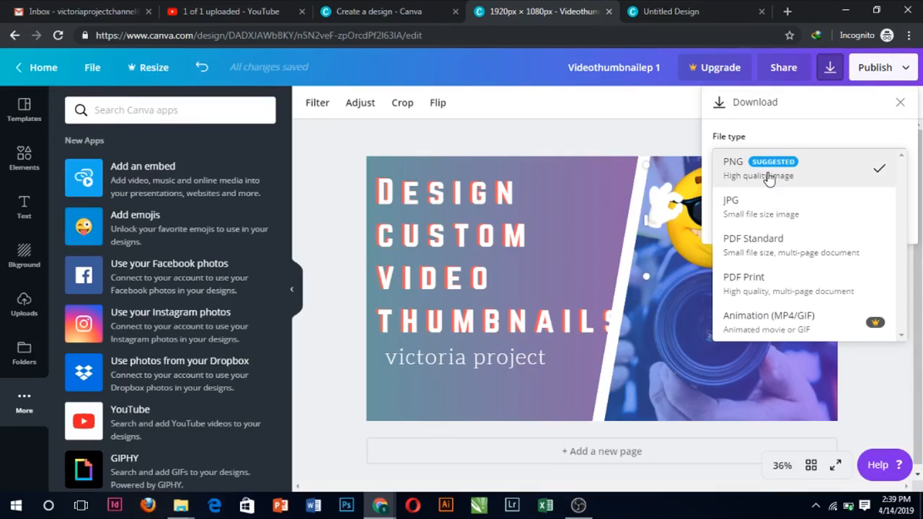
click(792, 177)
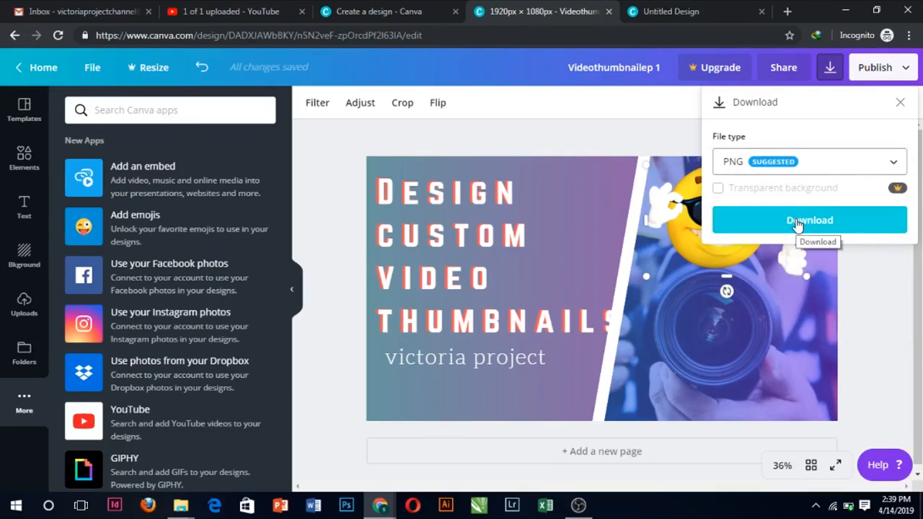
click(798, 225)
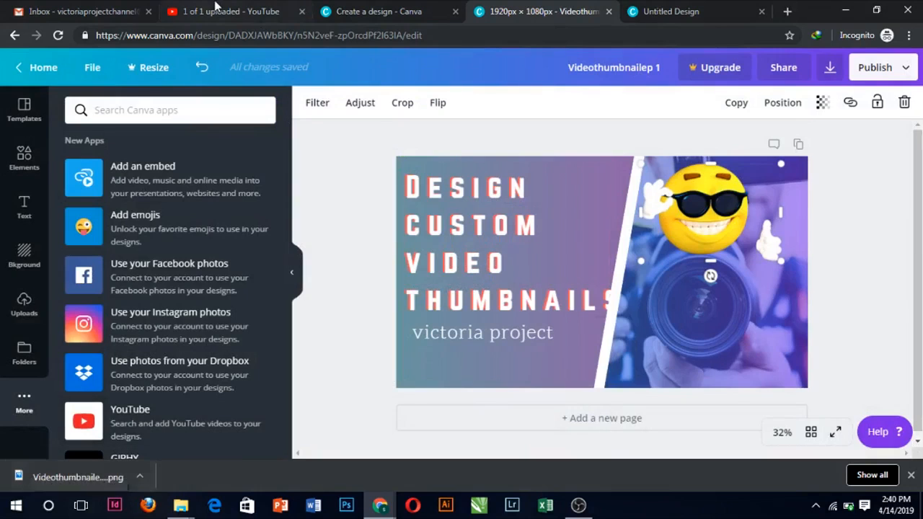
- Upload Videothumbnailep 1.png as the video's custom thumbnail in the YouTube details form, then return to Canva
click(215, 9)
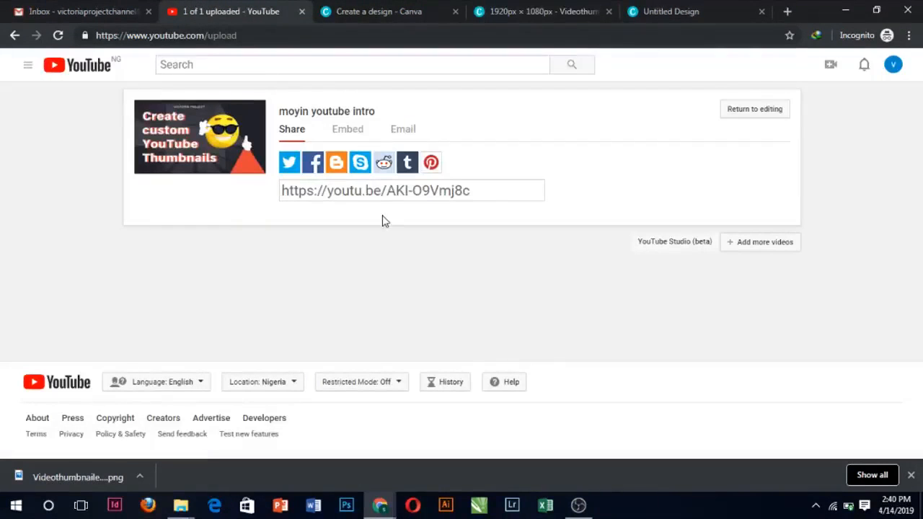
click(745, 113)
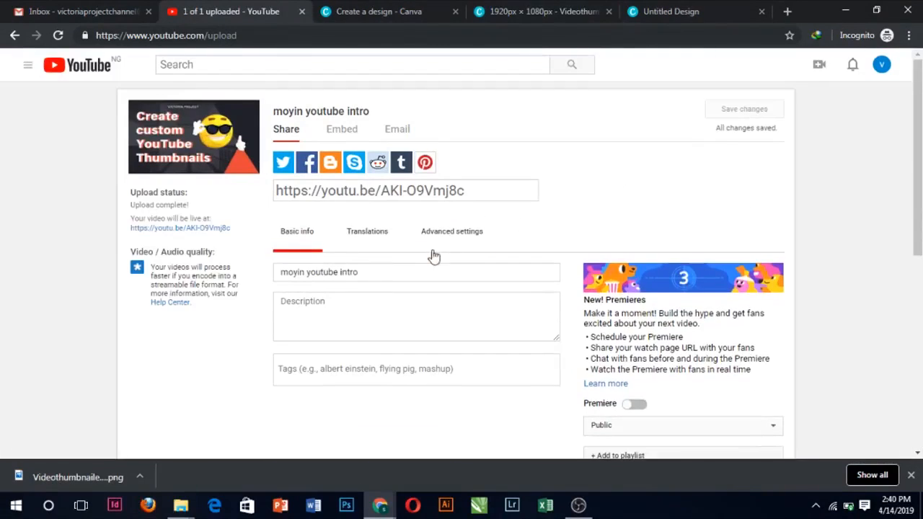
scroll(433, 256, down, 6)
click(570, 267)
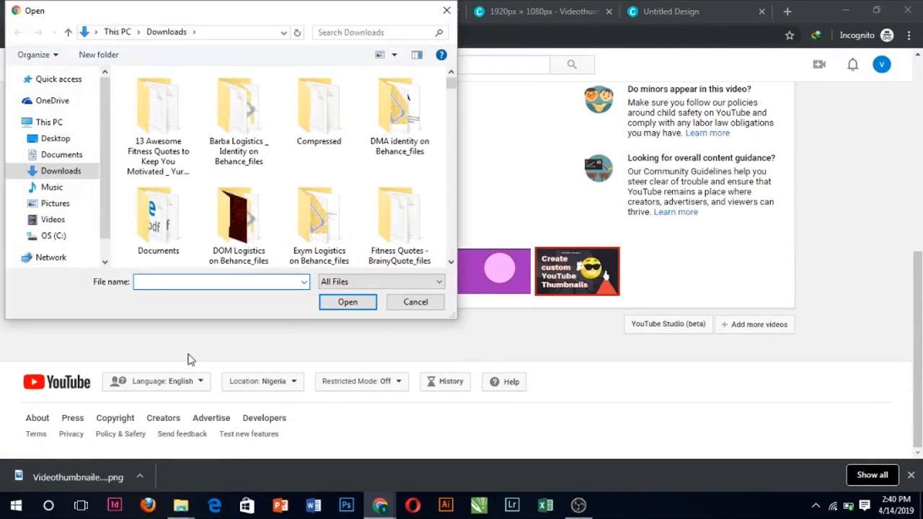
text(vide)
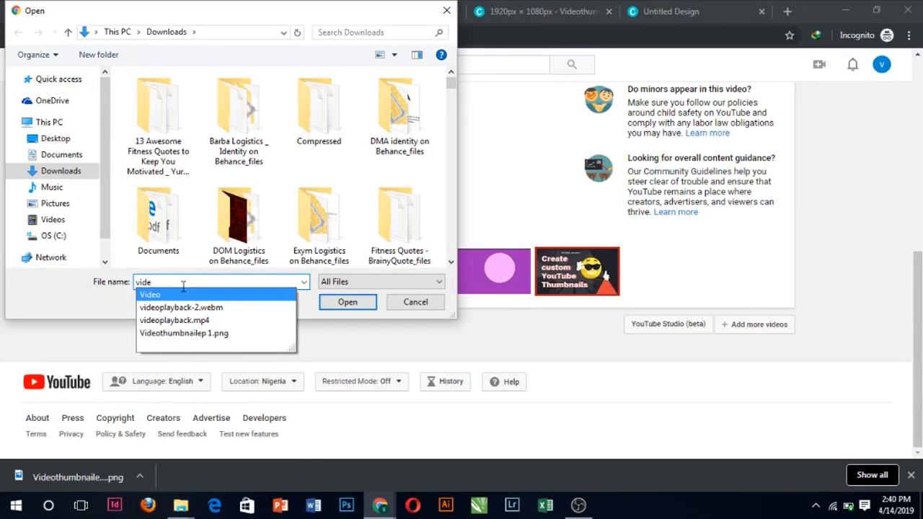
click(207, 334)
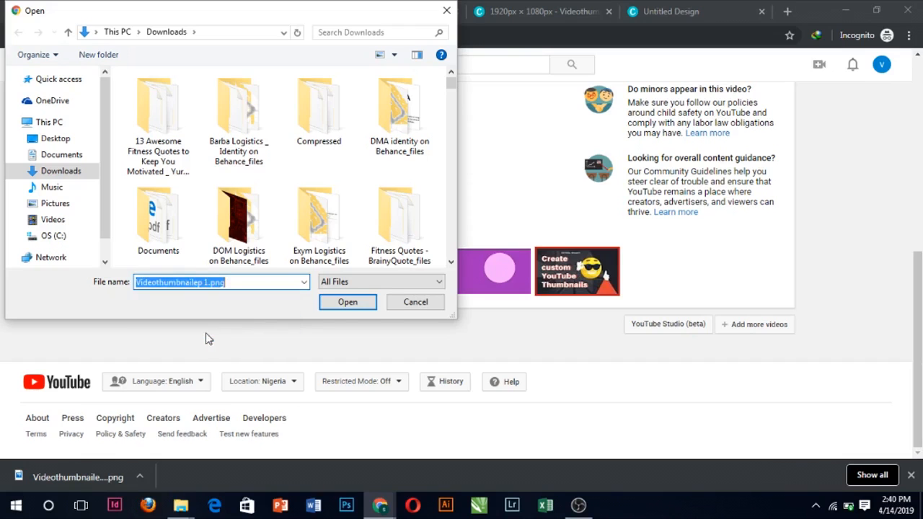
click(362, 309)
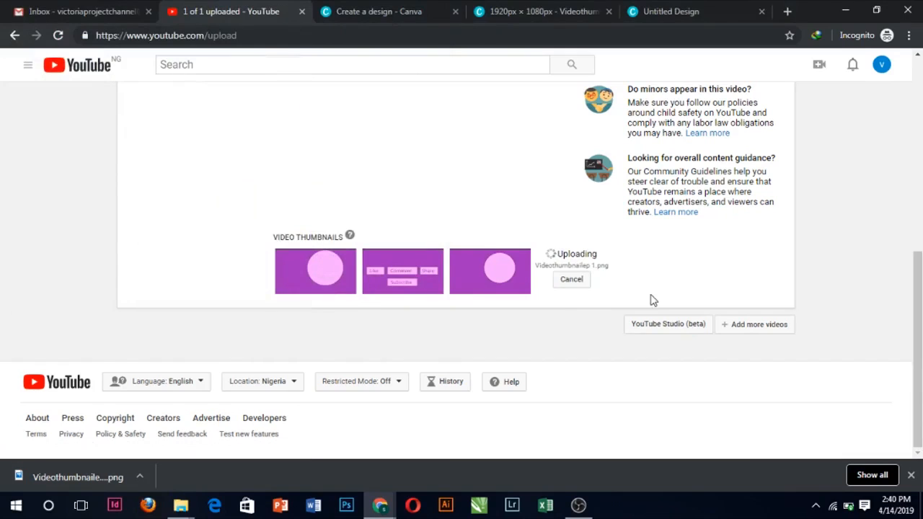
scroll(652, 298, up, 5)
scroll(651, 297, down, 5)
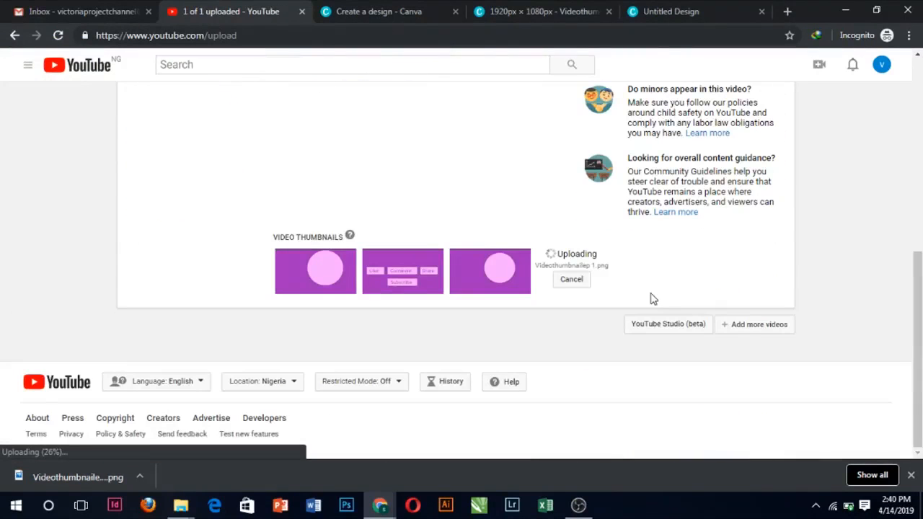
scroll(651, 299, up, 2)
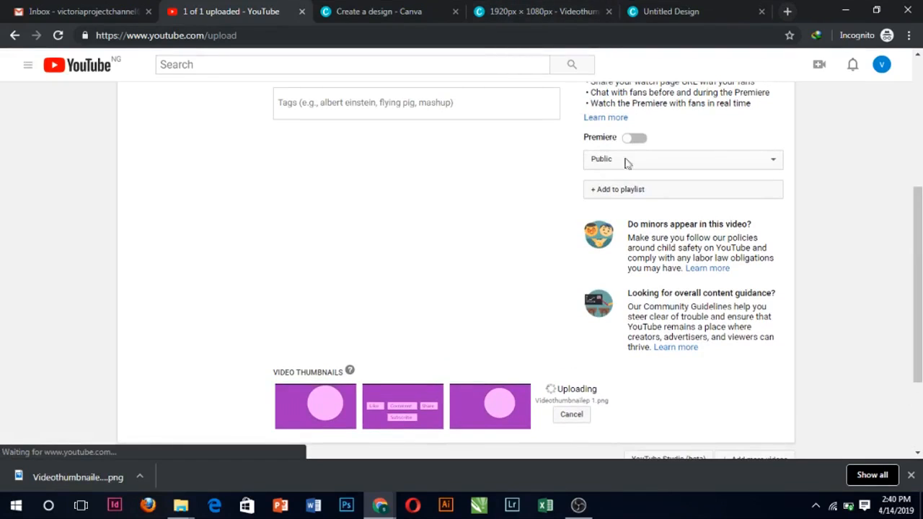
click(502, 9)
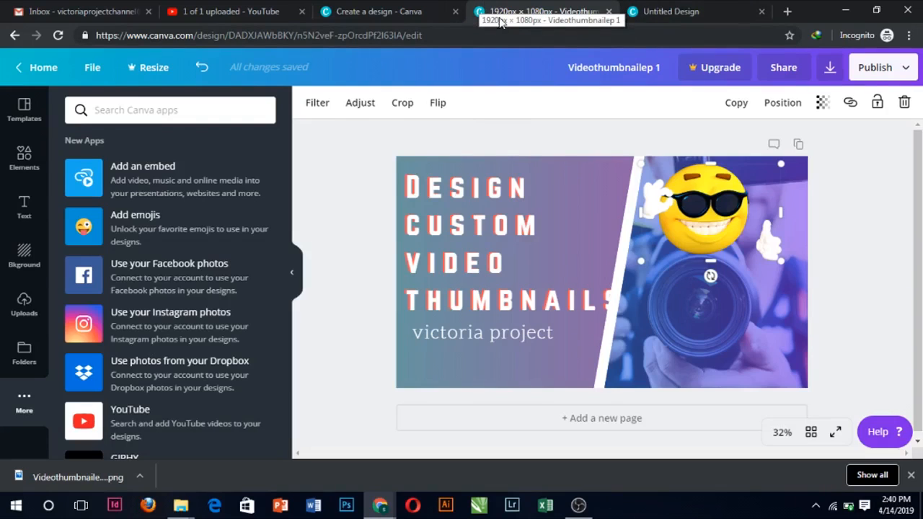
- Switch to the Canva 'Create a design' browser tab
click(420, 7)
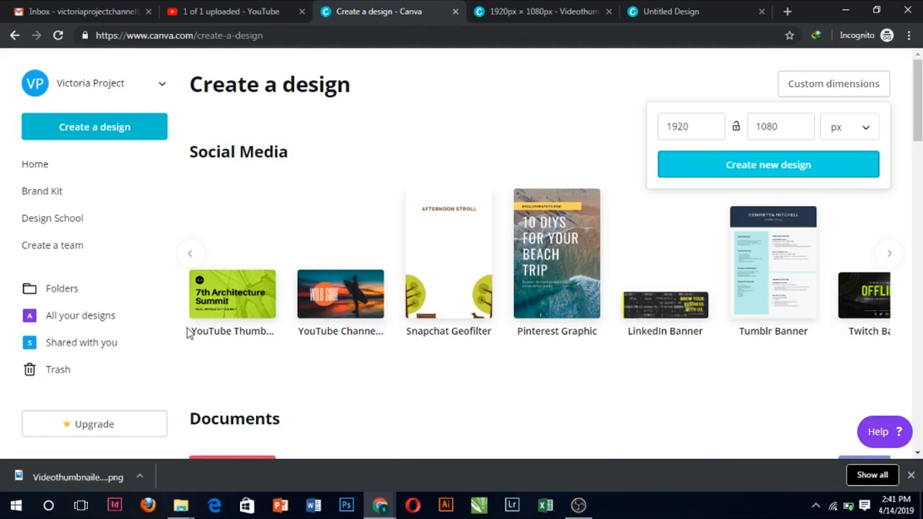
- Save the thumbnail change on YouTube, dismiss the tip, and open the 'moyin youtube intro' video details
click(189, 11)
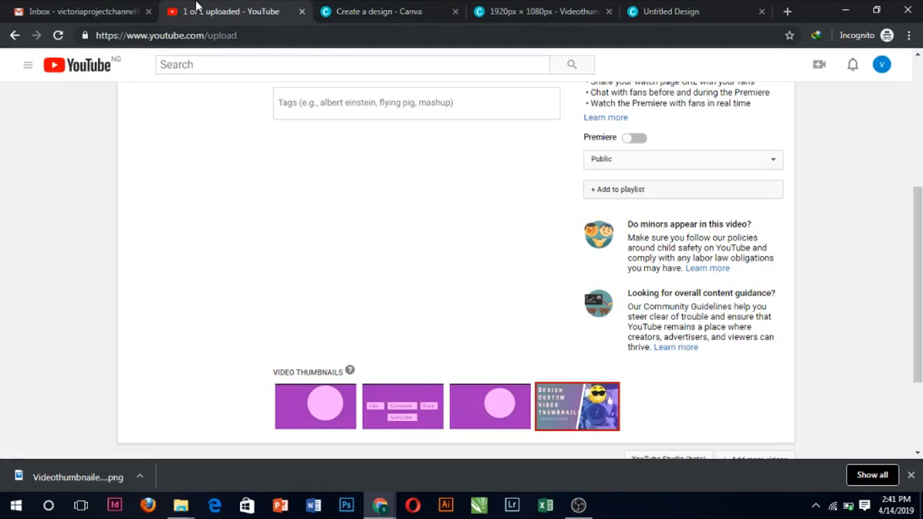
mouse_move(564, 418)
scroll(754, 166, up, 4)
click(743, 110)
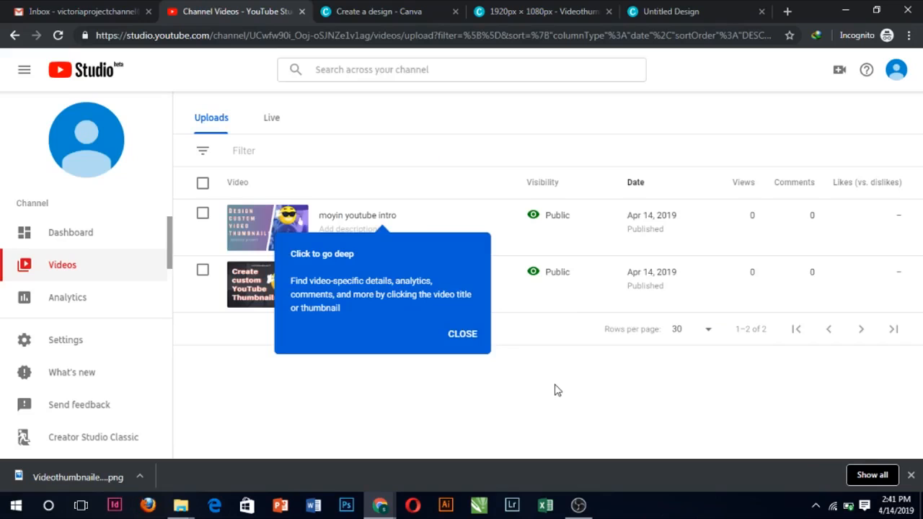
click(462, 334)
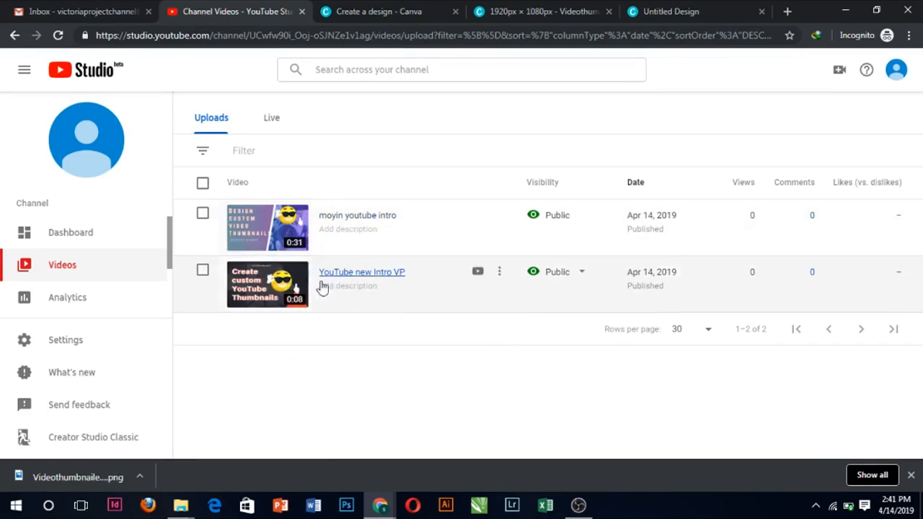
click(245, 225)
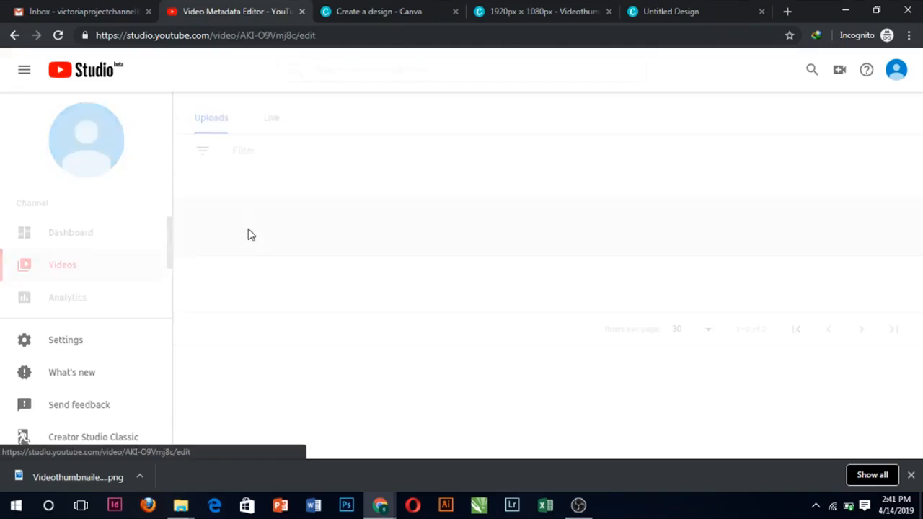